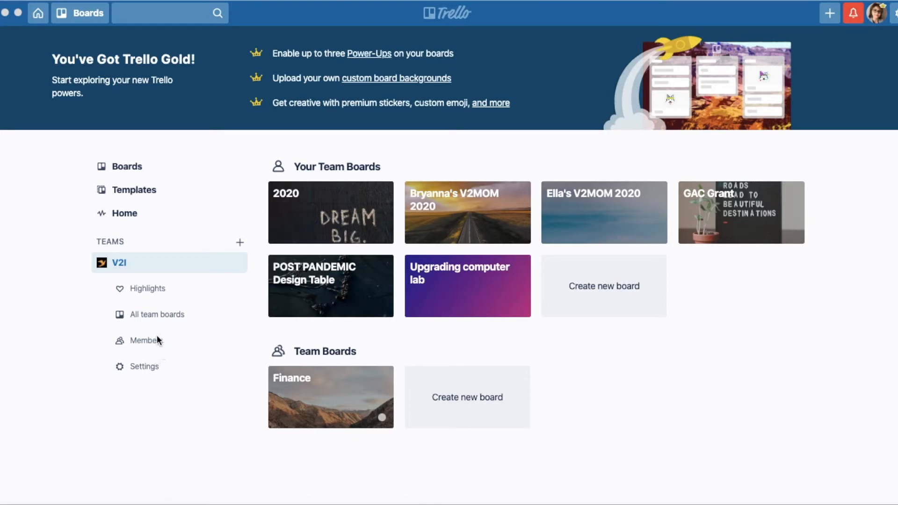
Step: View the V2I team's member list and return to the home page with the team boards
click(150, 340)
click(149, 340)
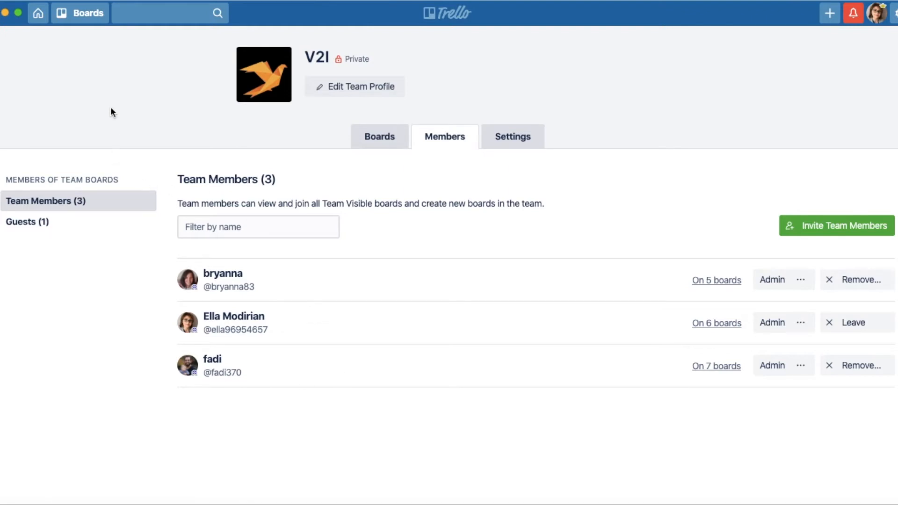
click(84, 16)
click(41, 11)
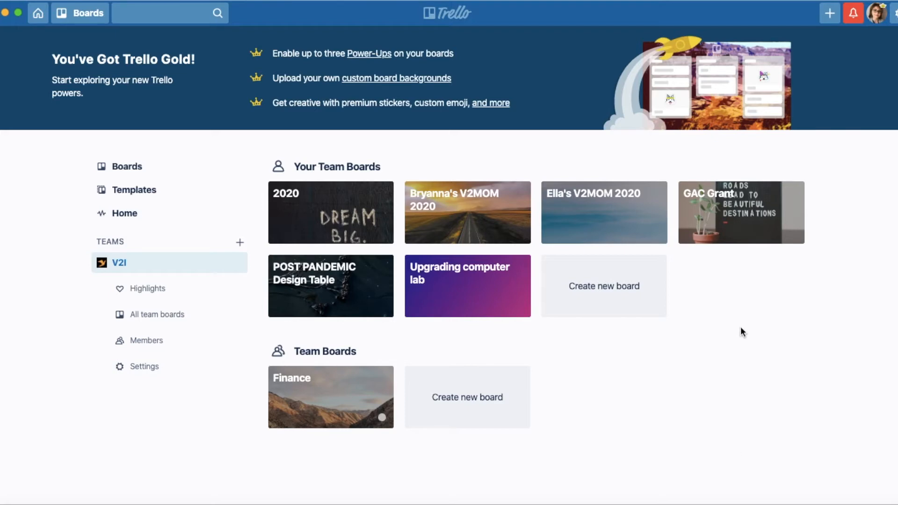
Step: Open the Upgrading computer lab board and look over its lists through to Training
click(463, 300)
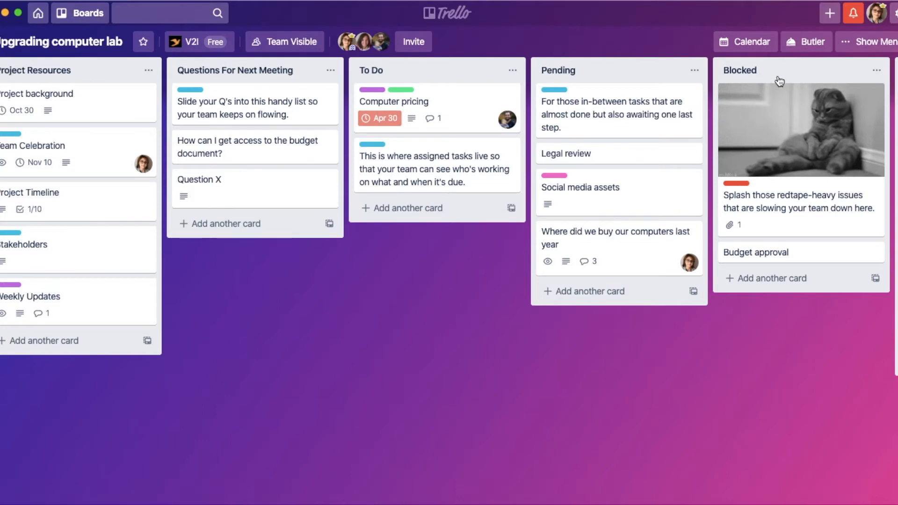
scroll(779, 82, right, 6)
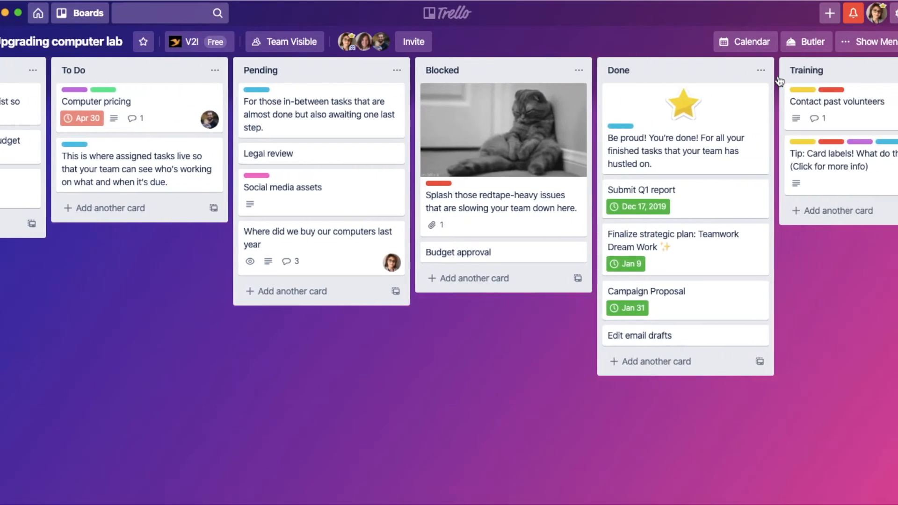
scroll(778, 80, right, 3)
scroll(777, 80, left, 8)
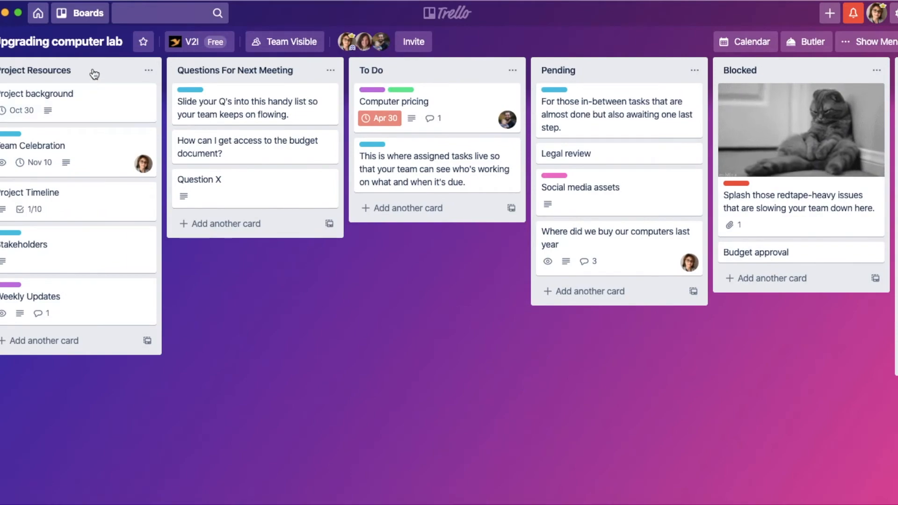
Step: Review the Project background card and the budget document question card, closing each one
click(84, 104)
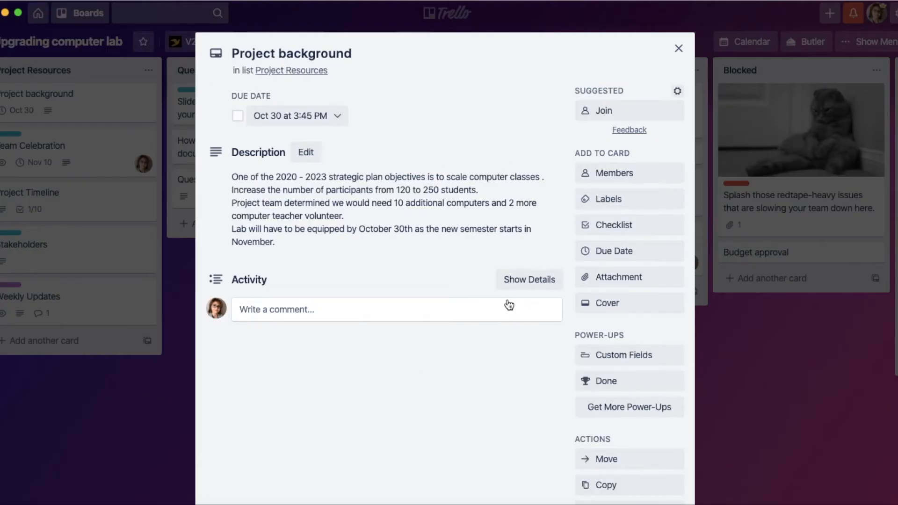
click(678, 48)
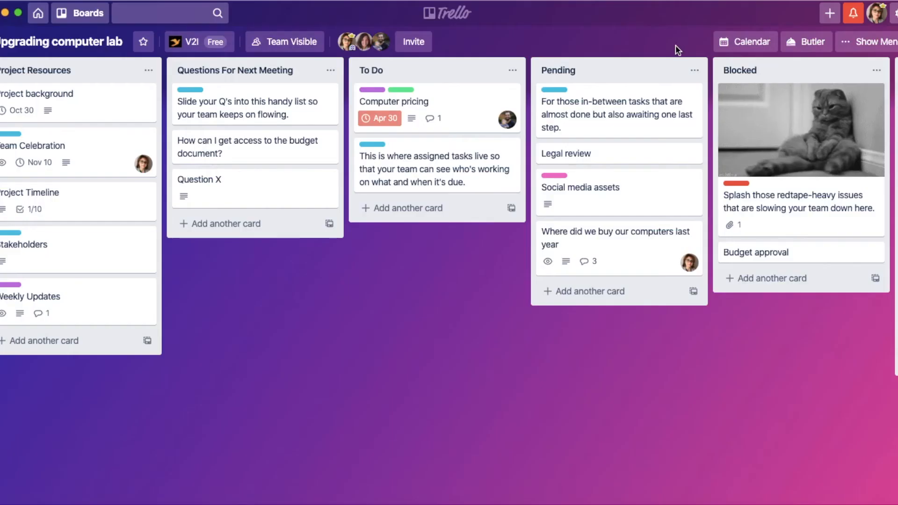
click(265, 73)
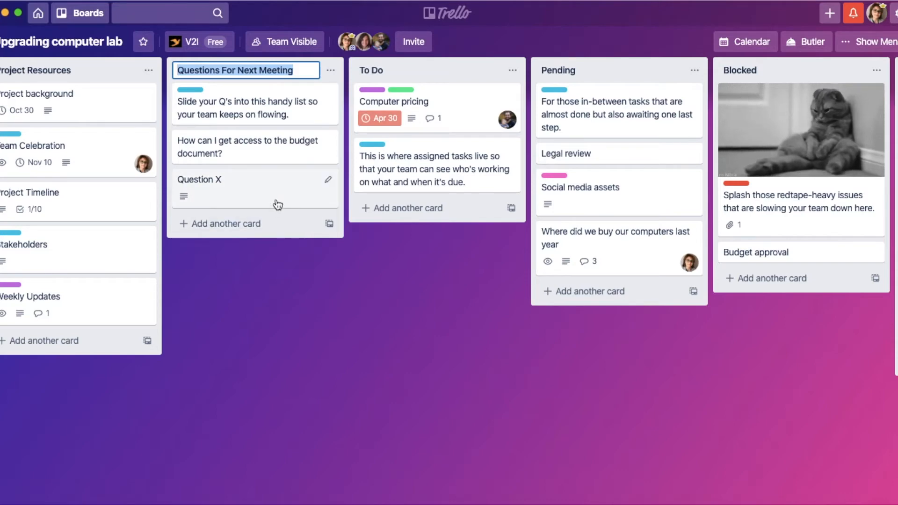
click(279, 160)
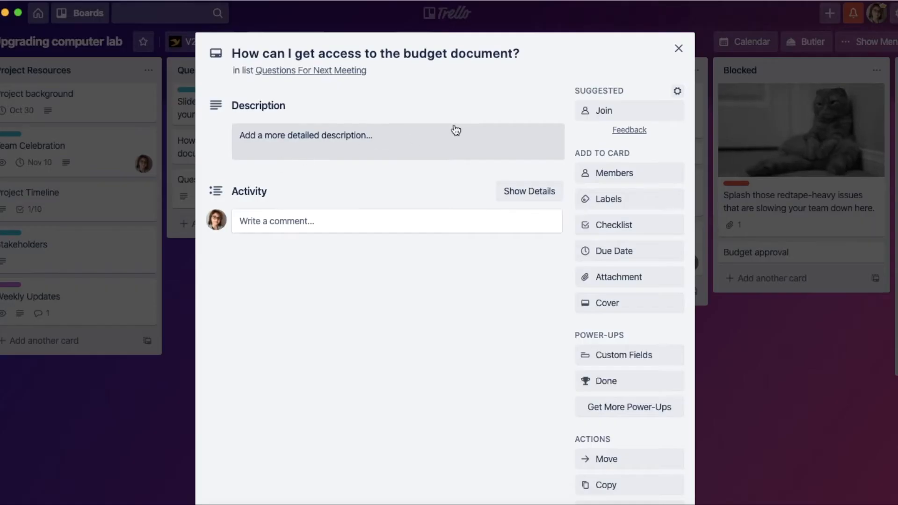
click(678, 49)
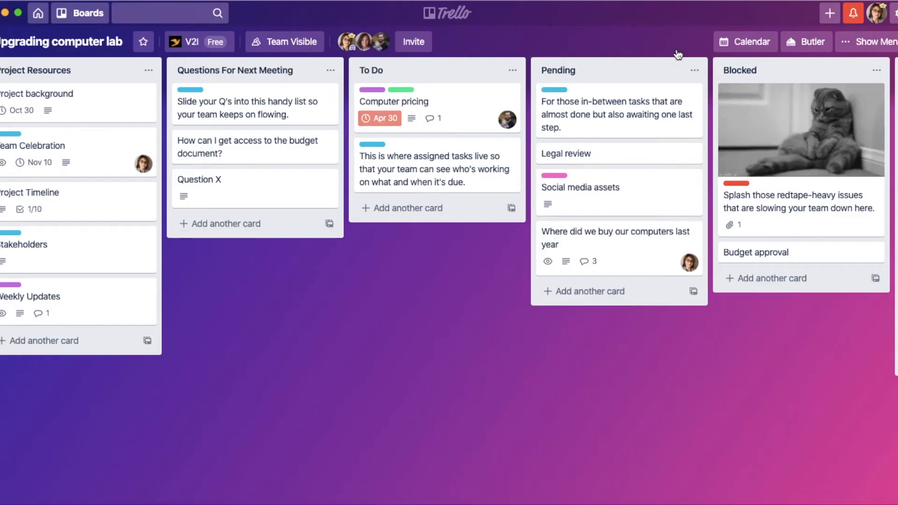
Step: Add a card titled "name you card" to the Questions For Next Meeting list
click(251, 229)
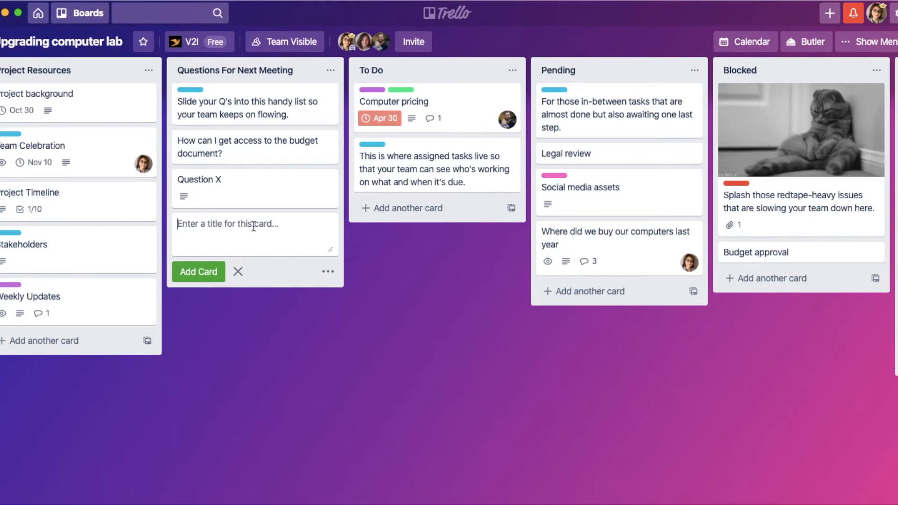
text(name)
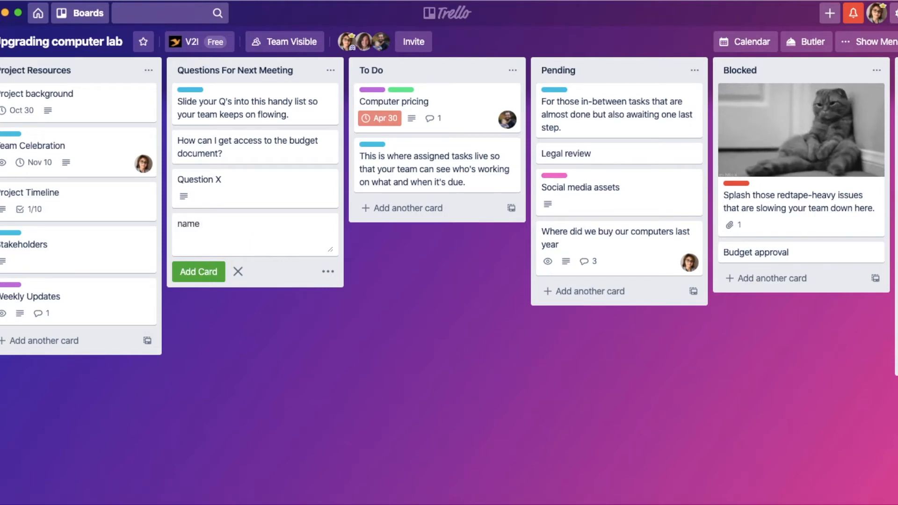
text( you card)
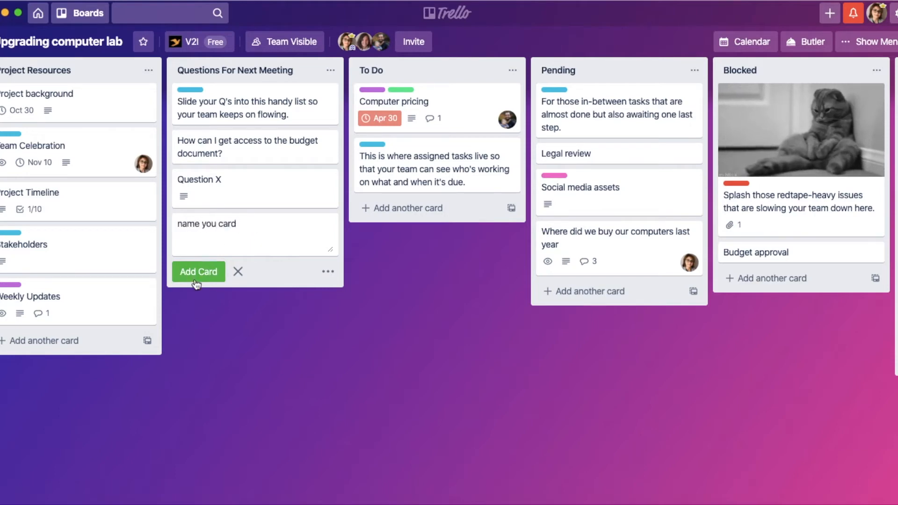
click(200, 277)
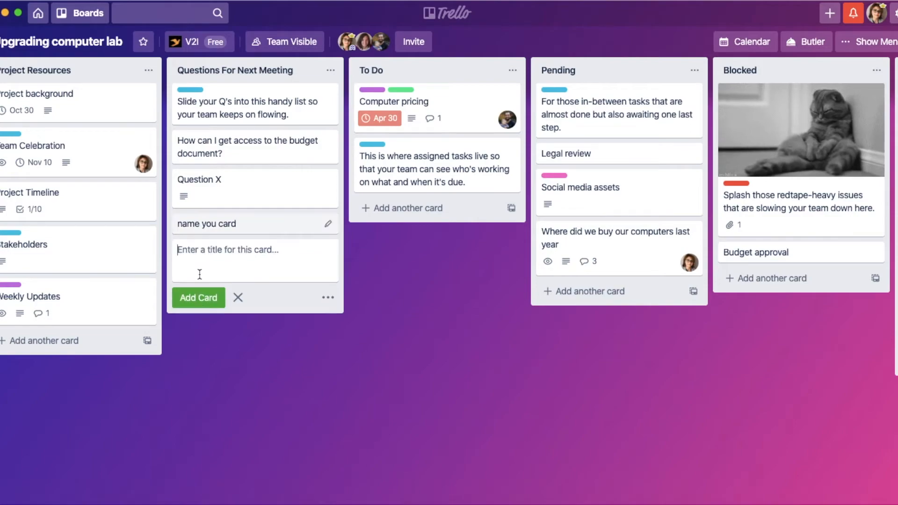
Step: Open the "name you card" card and save the description "this is a test"
click(240, 227)
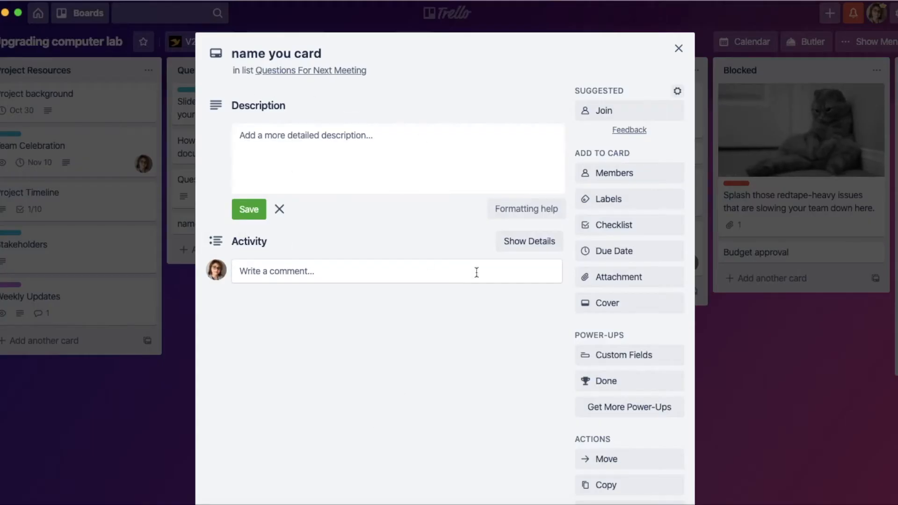
scroll(481, 319, down, 1)
click(366, 113)
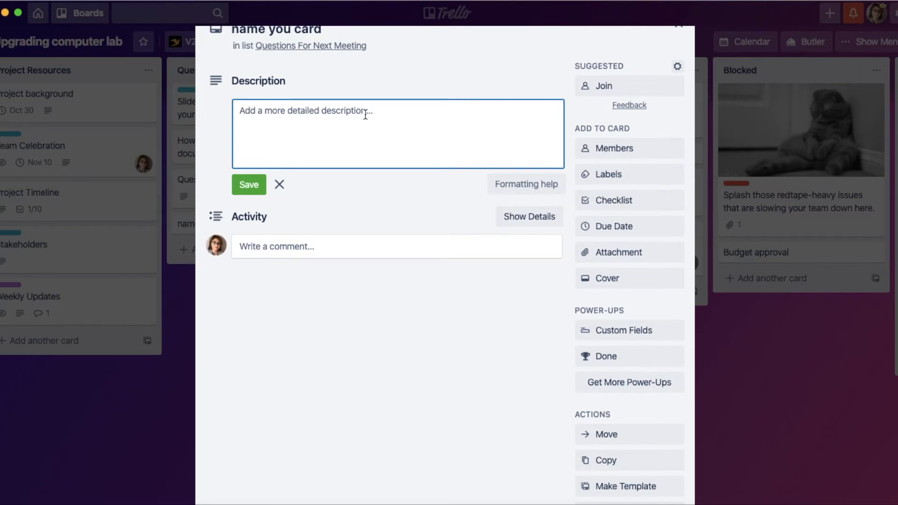
text(this is a )
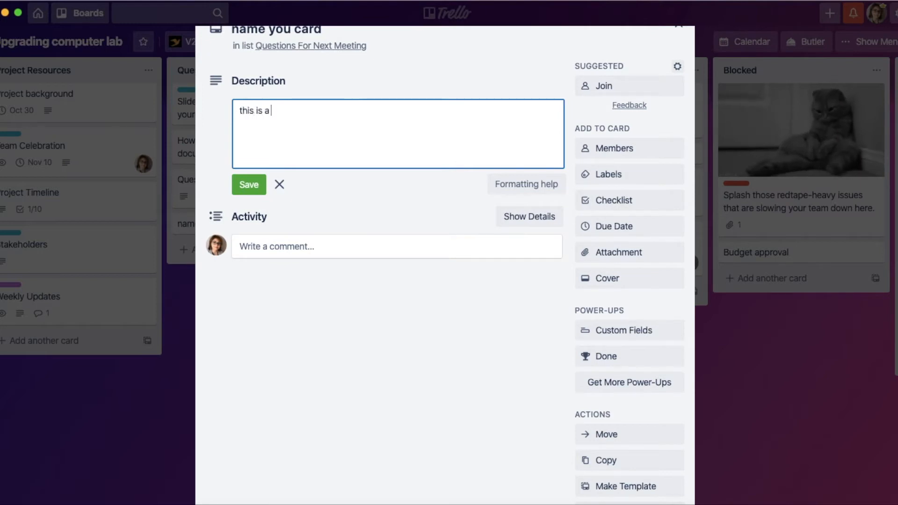
text(test)
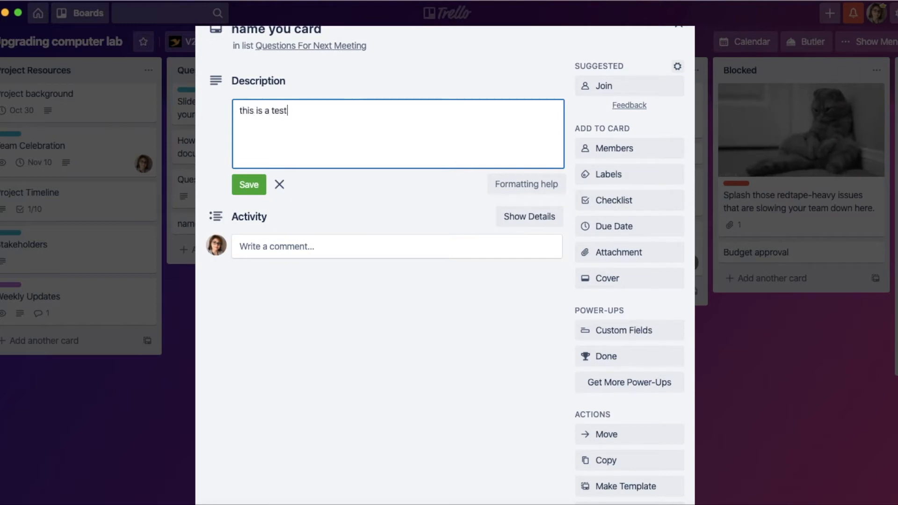
click(249, 187)
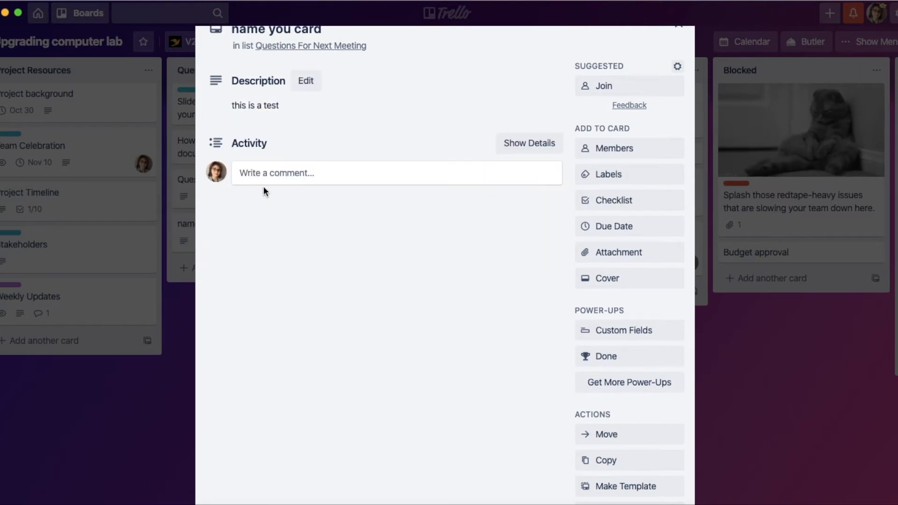
Step: Join the card as a member and apply the purple Team Meeting label to it
click(628, 90)
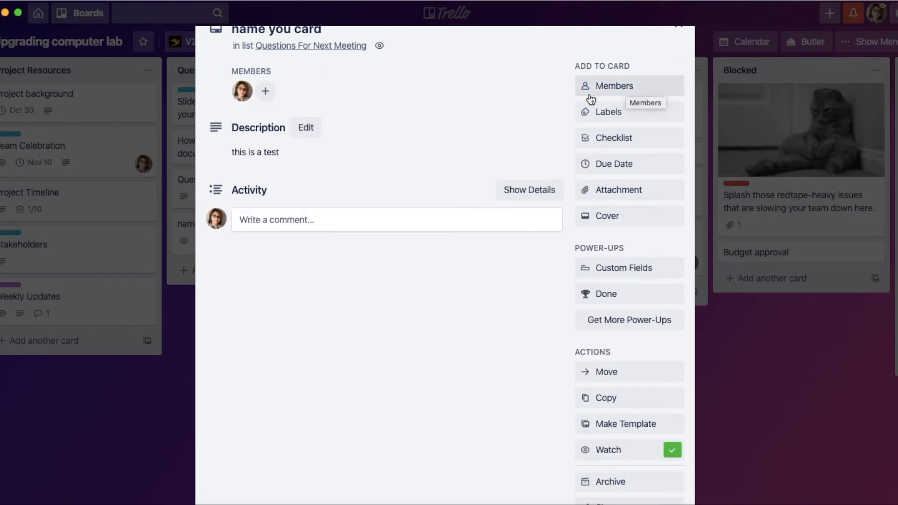
scroll(389, 162, up, 1)
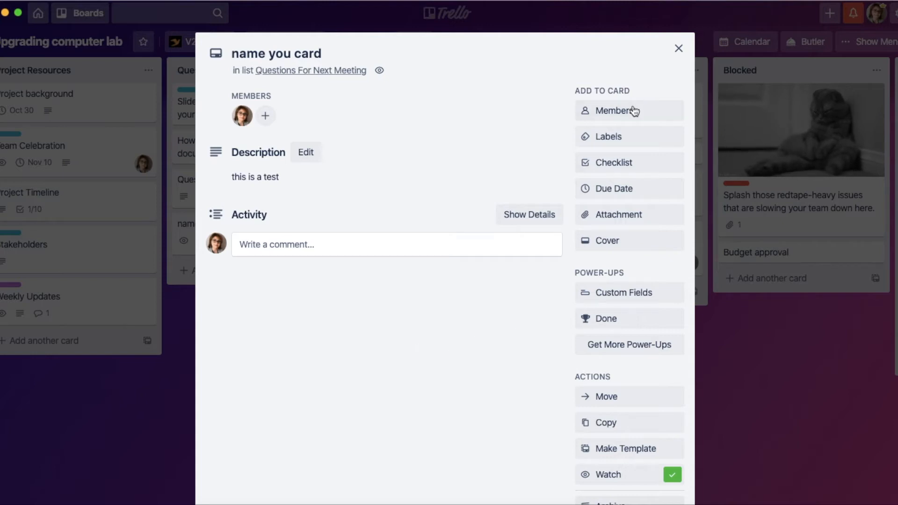
click(623, 140)
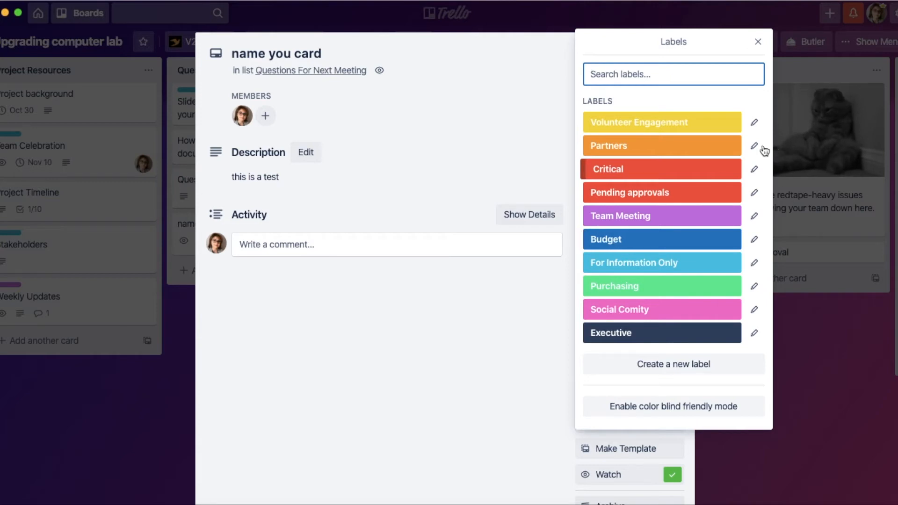
click(753, 122)
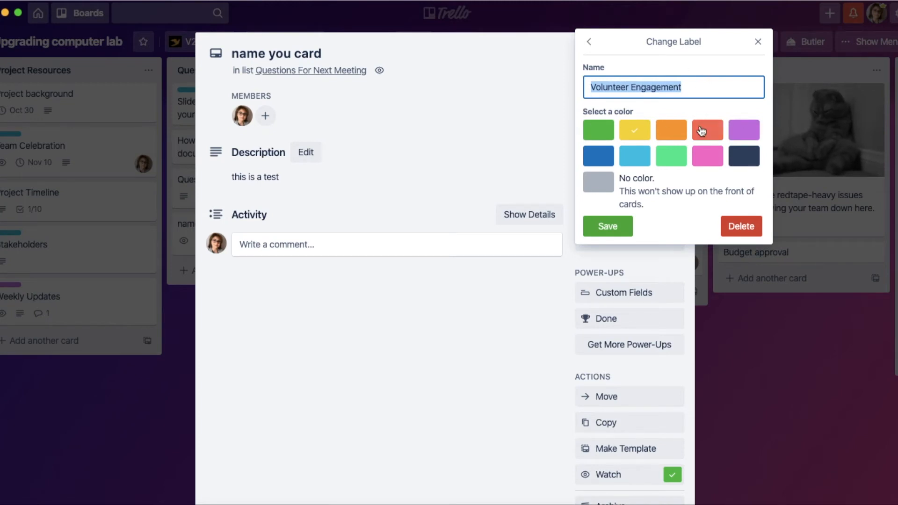
click(616, 228)
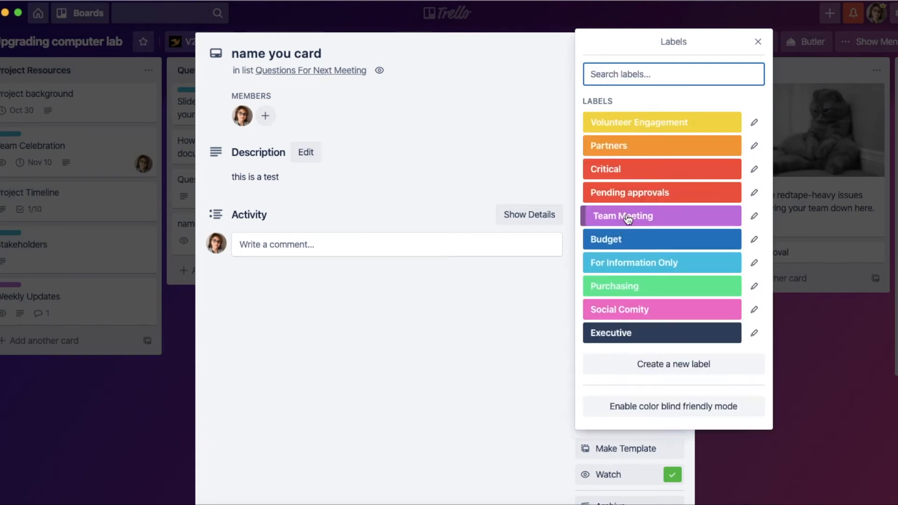
click(628, 217)
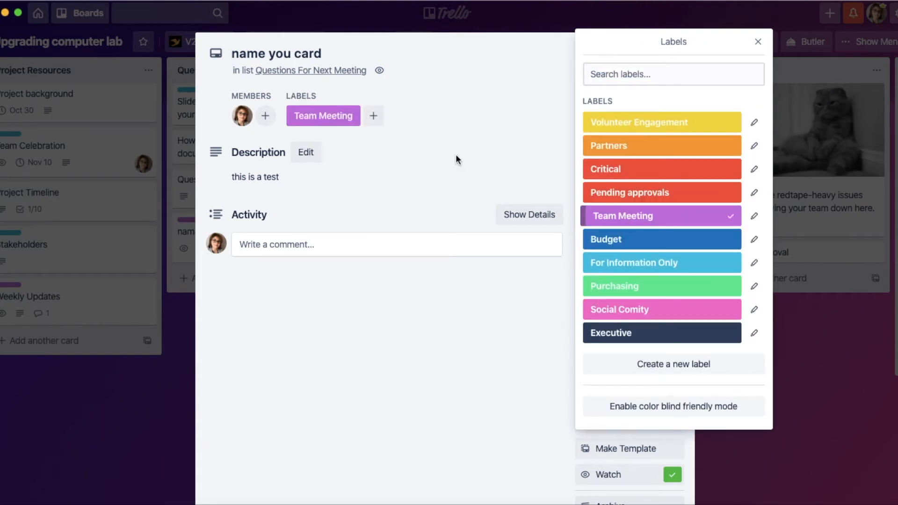
click(461, 385)
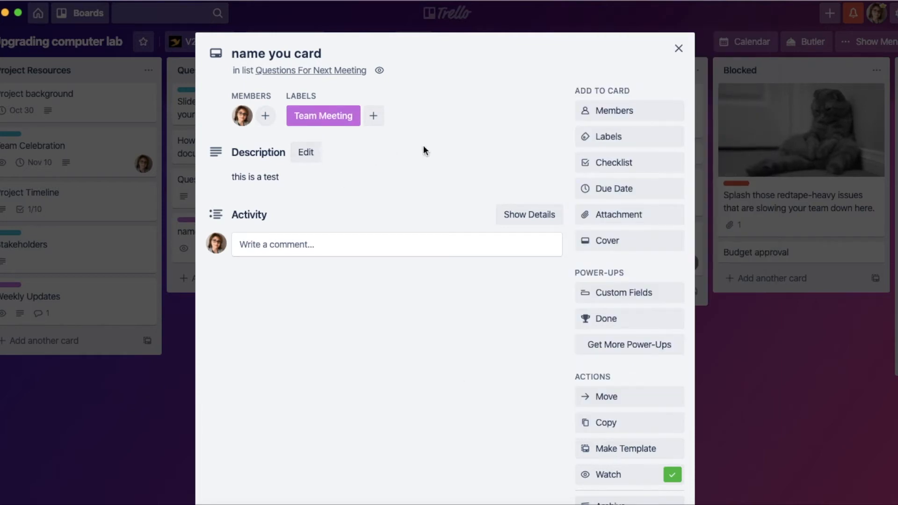
Step: Set the card's due date to 5/21/2020 at 2:23 PM with a reminder 1 day before
click(624, 191)
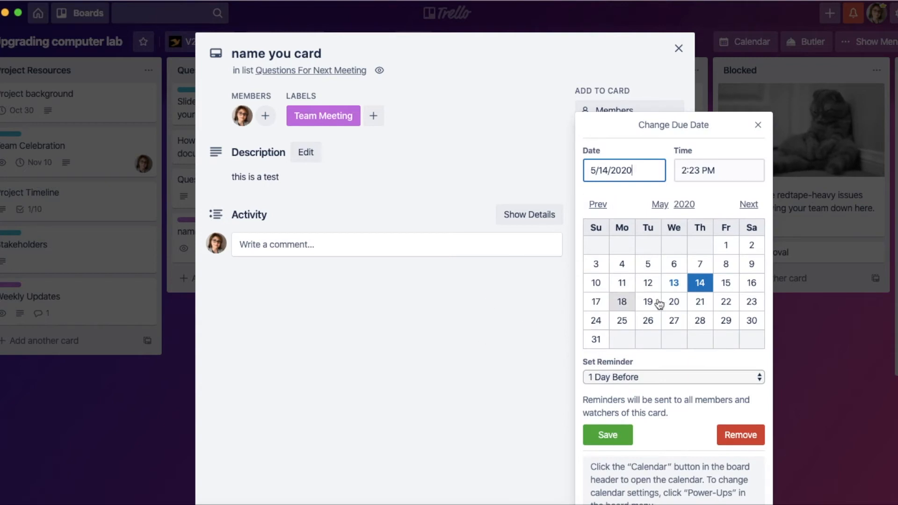
click(705, 304)
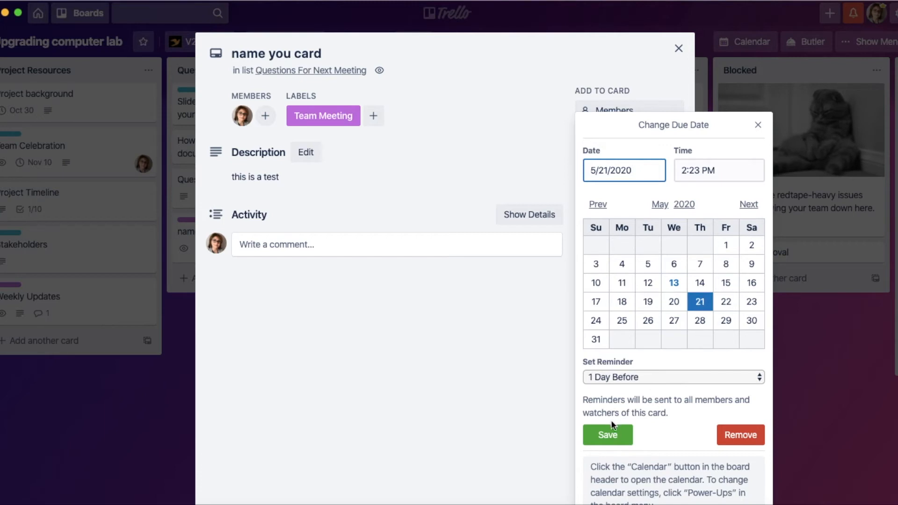
click(612, 432)
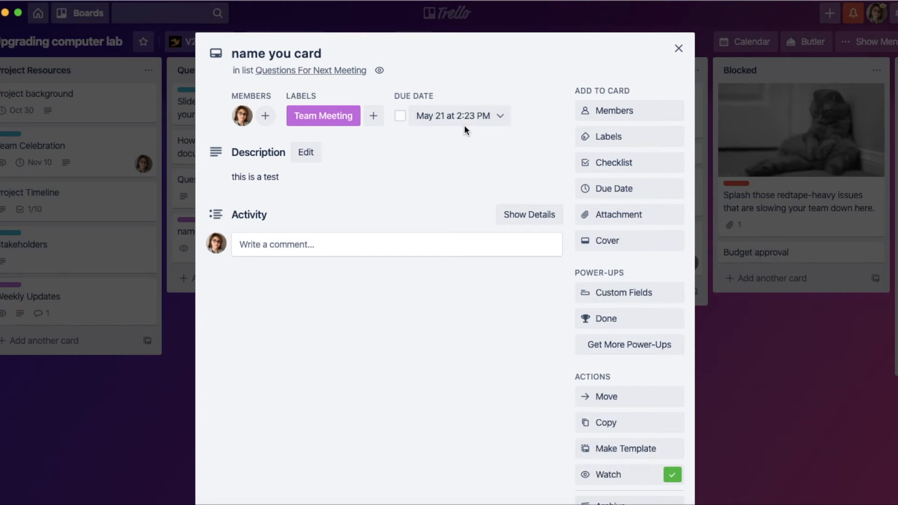
Step: Draft a comment mentioning a team member with the text "this is a test?" and close the card without saving the comment
click(355, 241)
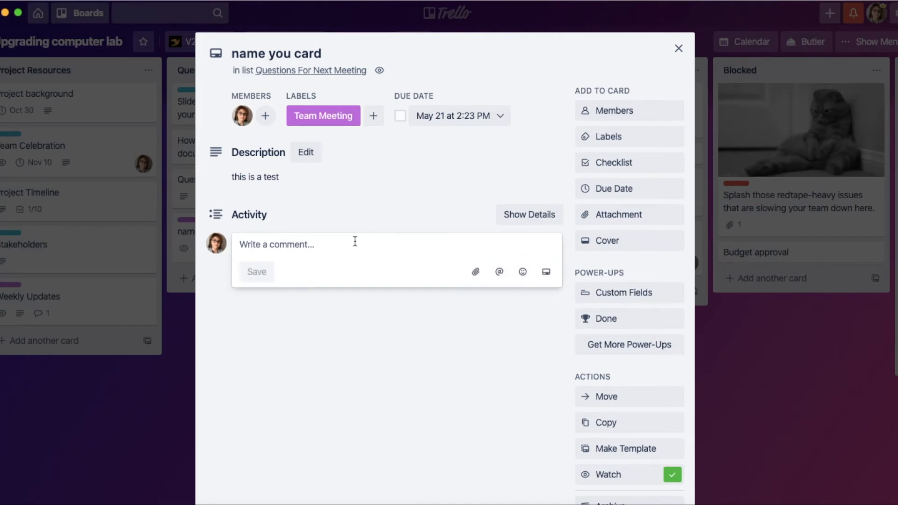
text(@)
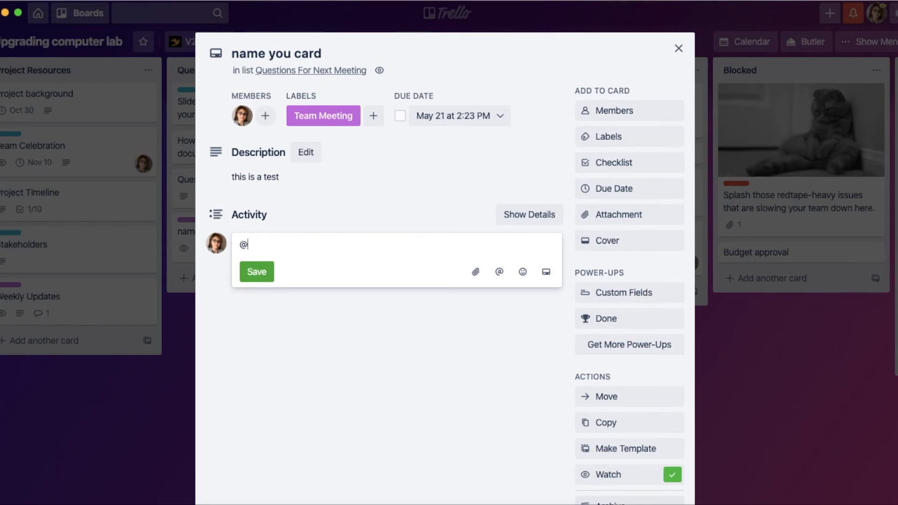
text(fadi)
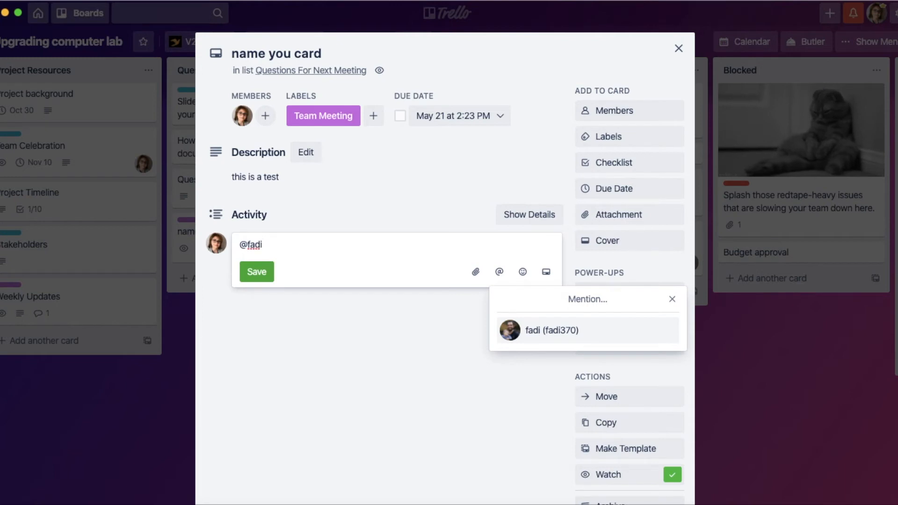
click(576, 331)
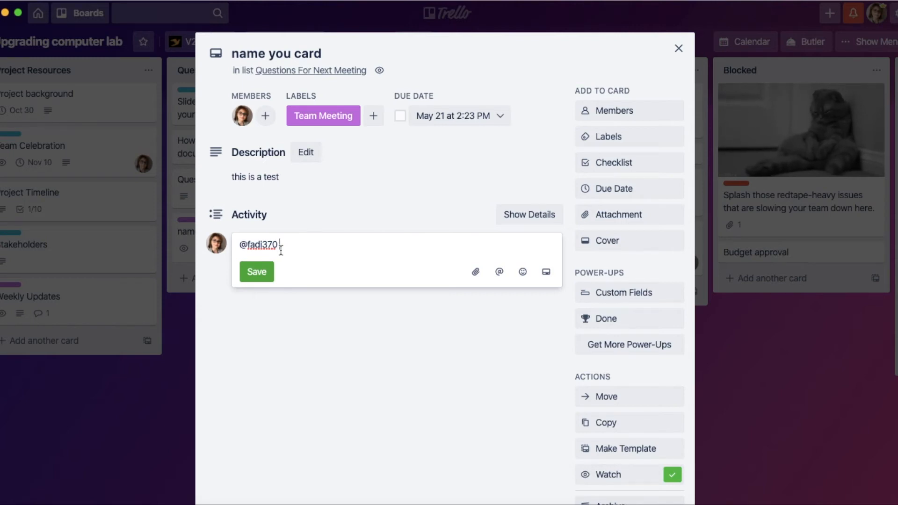
text(this is a test?)
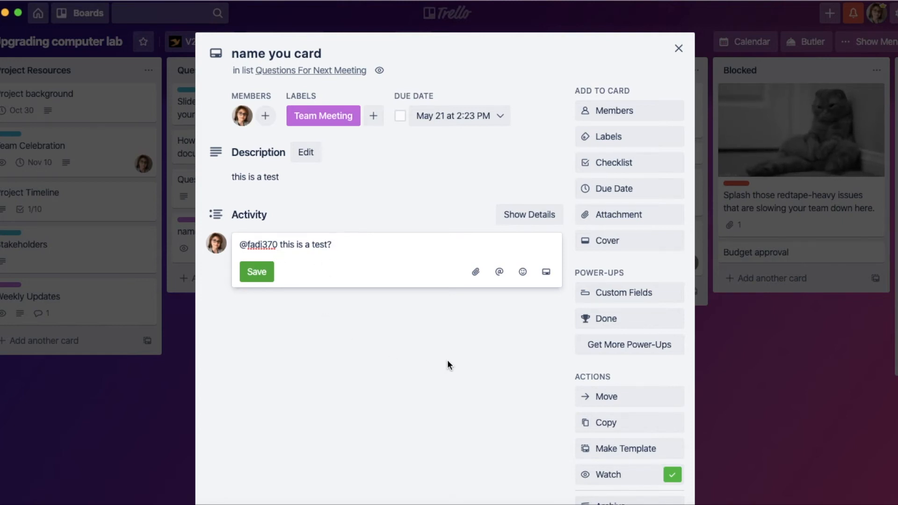
click(678, 49)
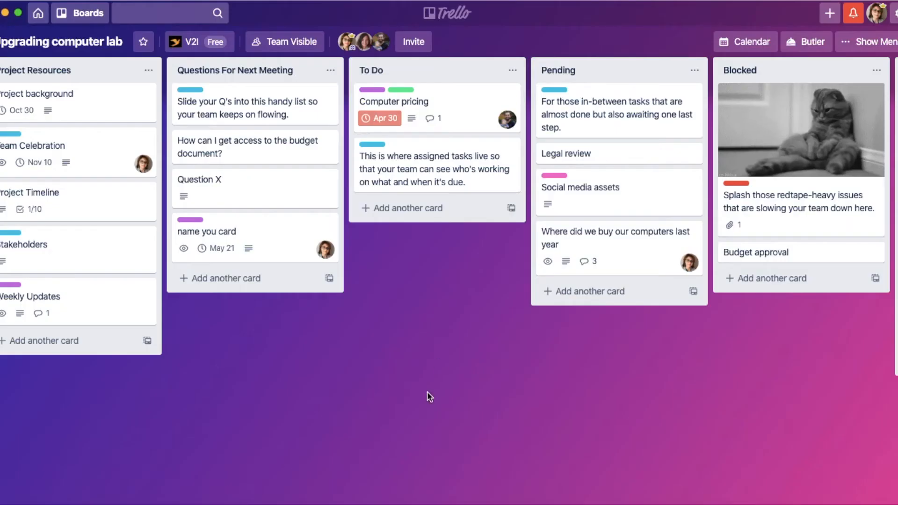
Step: Move the "Question X" card into the To Do list and from there to the end of the Done list
drag(251, 198, 434, 225)
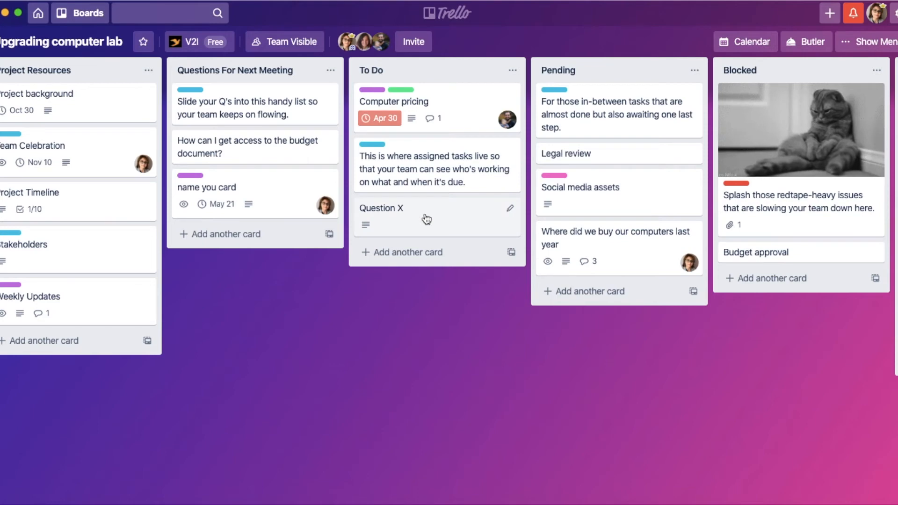
drag(425, 216, 599, 385)
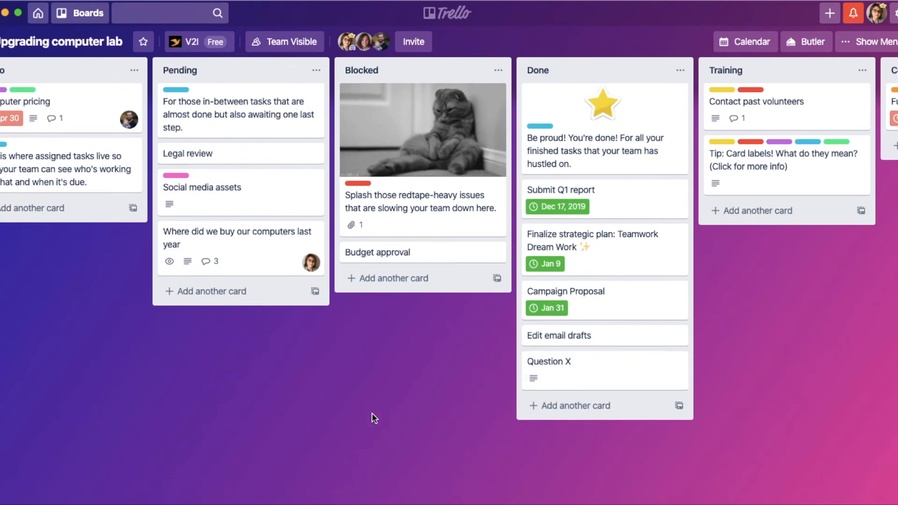
Step: View the To Do list's card explaining where assigned tasks live, and close it
scroll(373, 415, left, 6)
scroll(379, 419, left, 2)
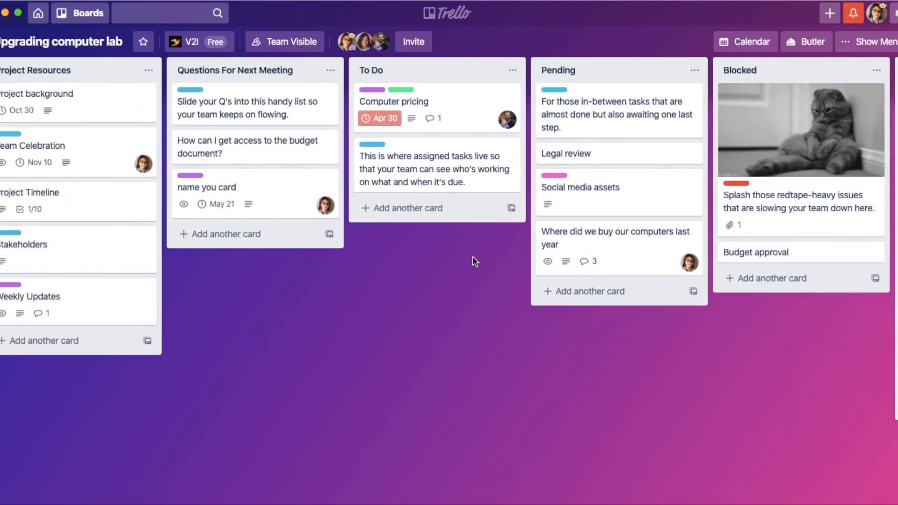
click(453, 166)
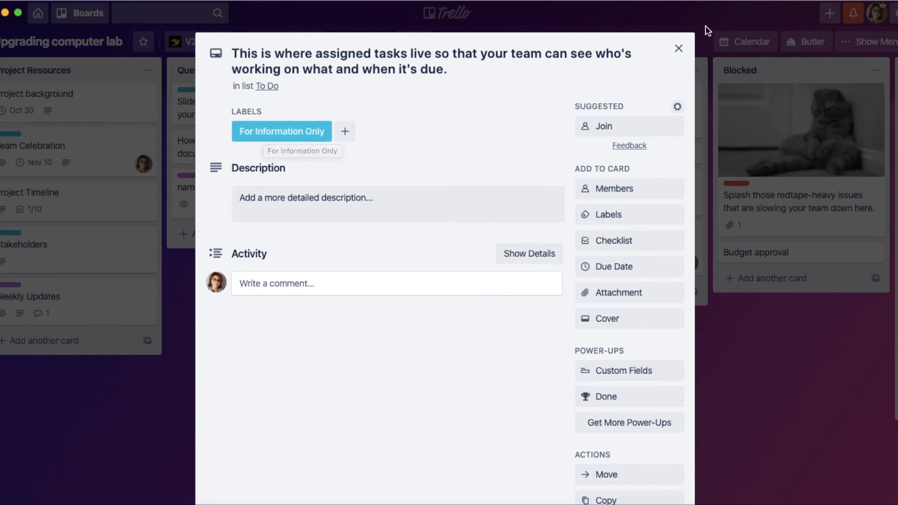
click(678, 48)
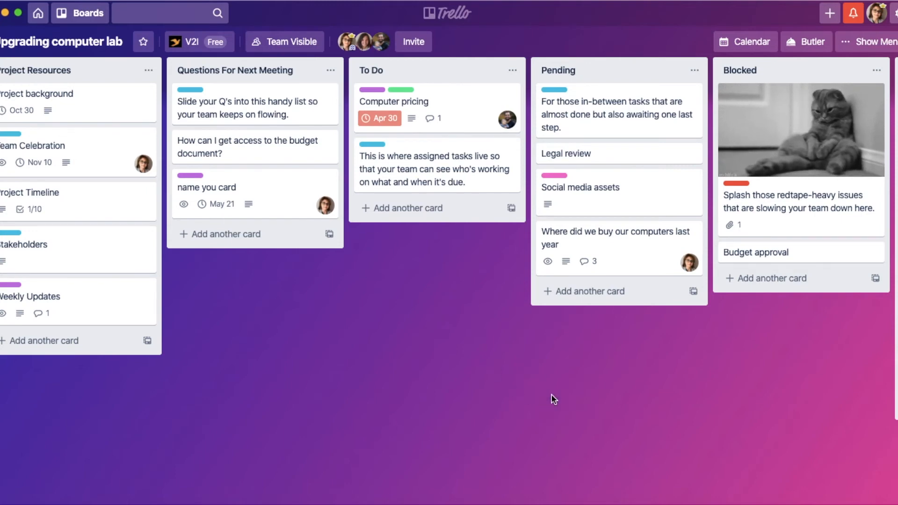
Step: View the Blocked list's card about redtape-heavy issues with the cat cover, and close it
scroll(621, 390, right, 4)
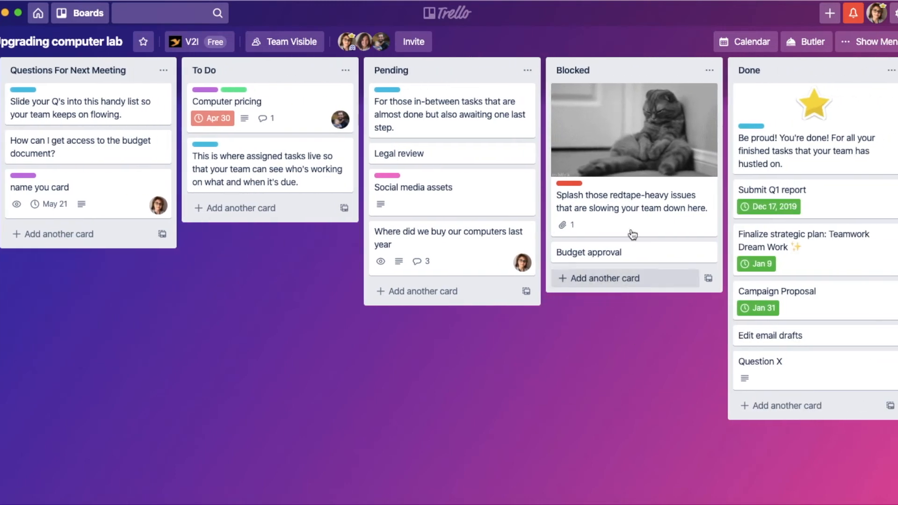
click(660, 139)
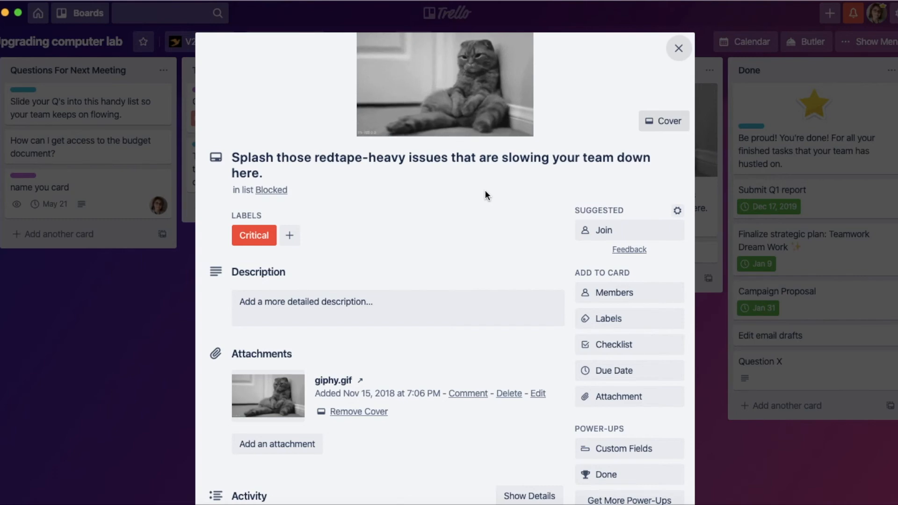
click(679, 50)
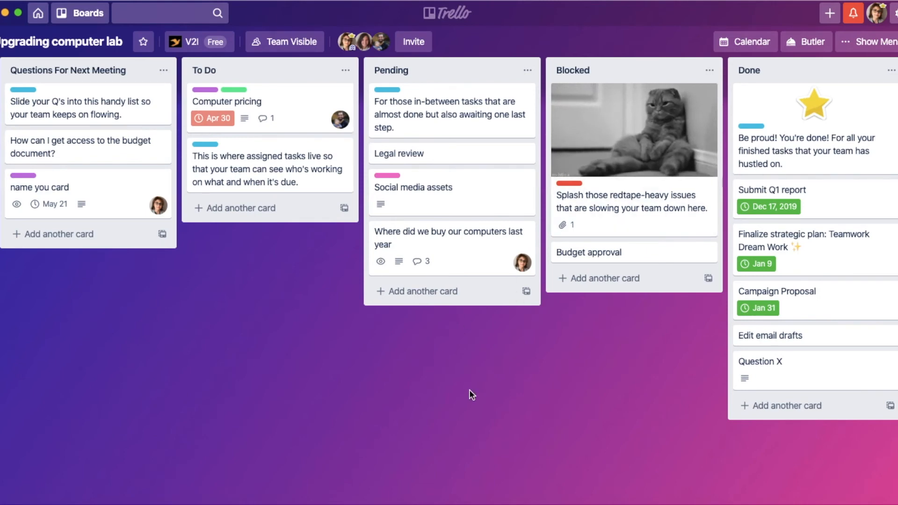
Step: Open the "Project background" card in Project Resources and review its available actions and attachment sources
scroll(470, 389, left, 5)
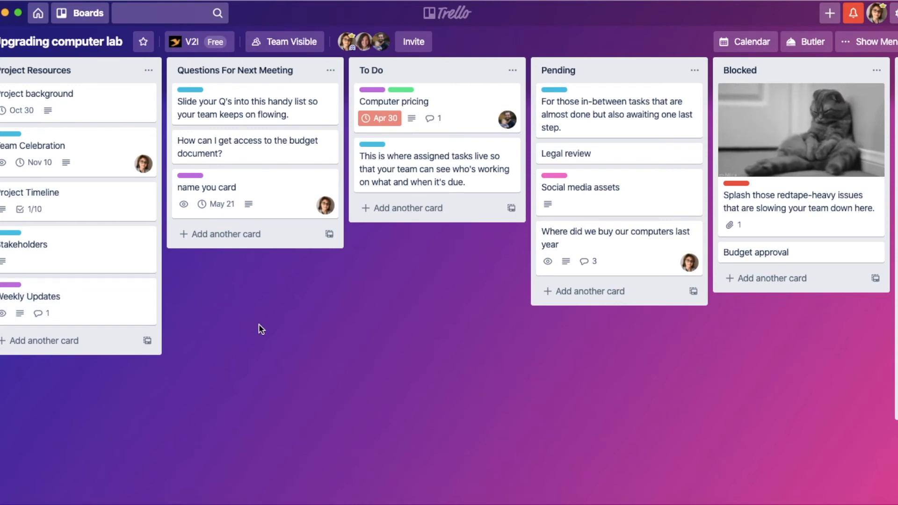
click(107, 104)
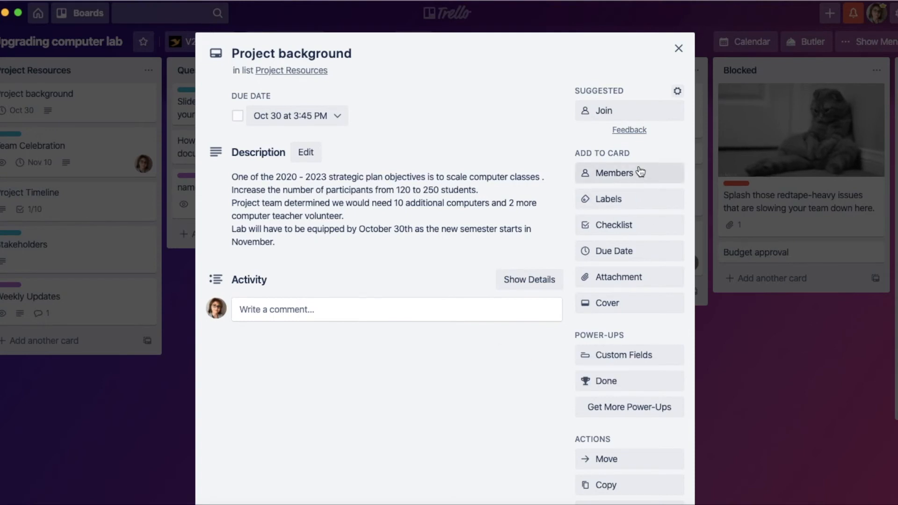
scroll(636, 281, down, 3)
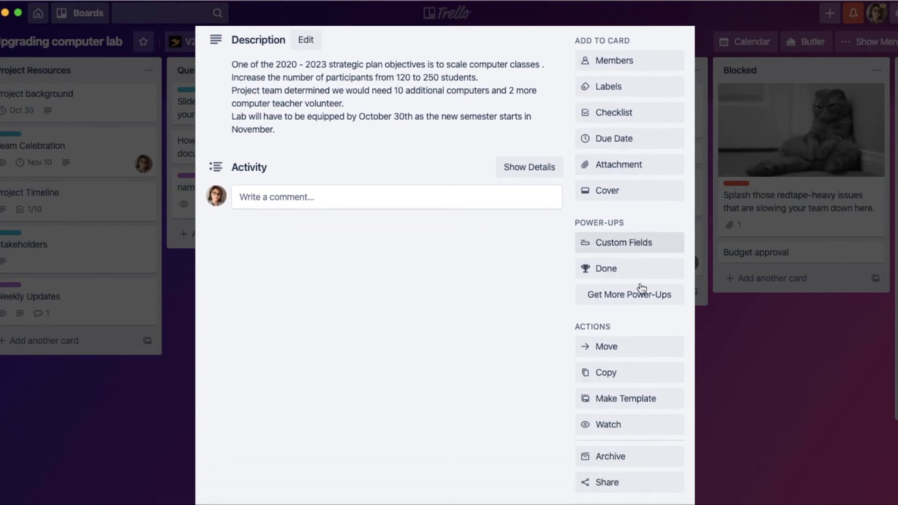
scroll(642, 287, down, 1)
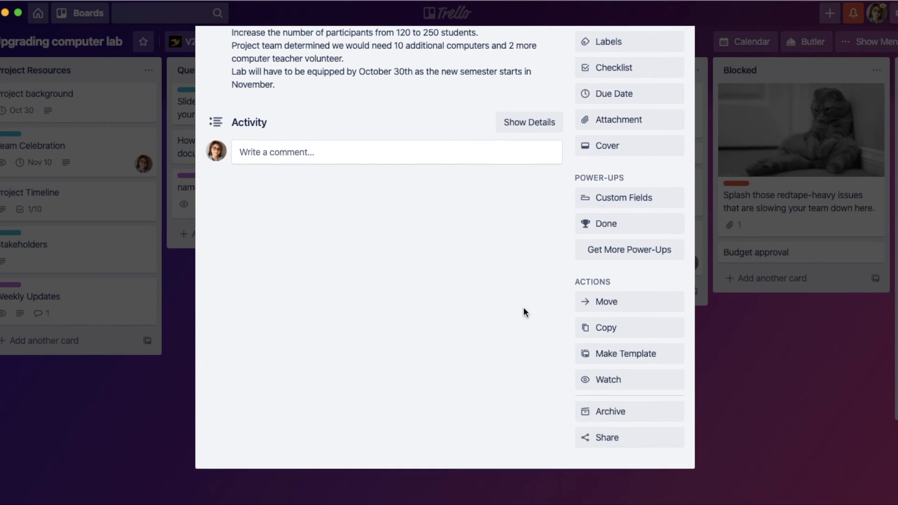
scroll(523, 312, up, 1)
scroll(524, 308, up, 1)
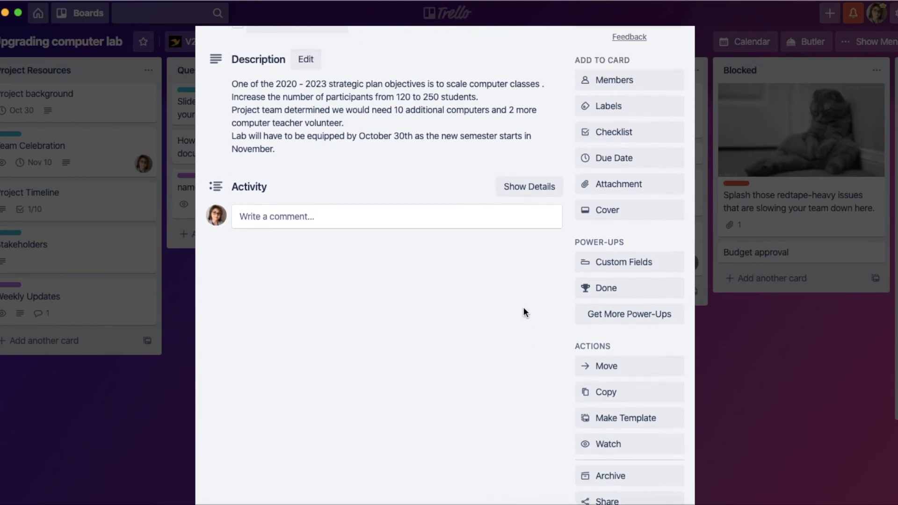
click(653, 190)
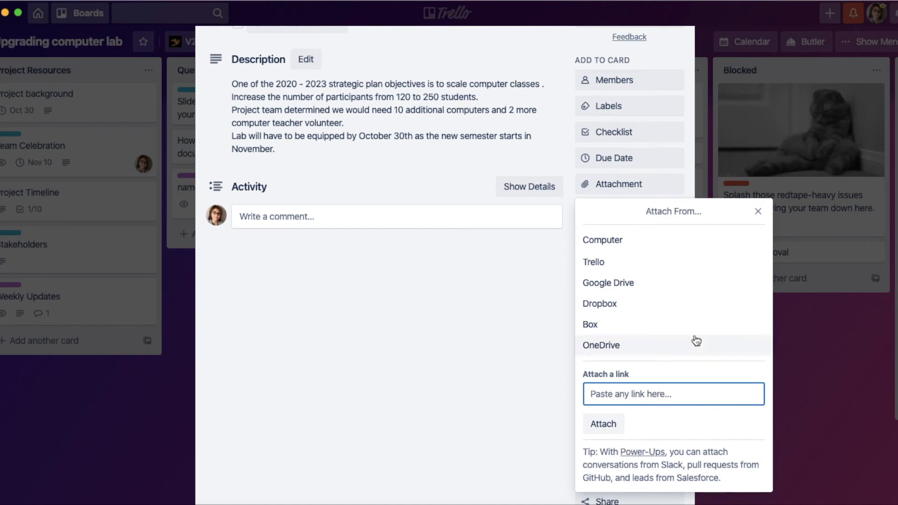
click(759, 212)
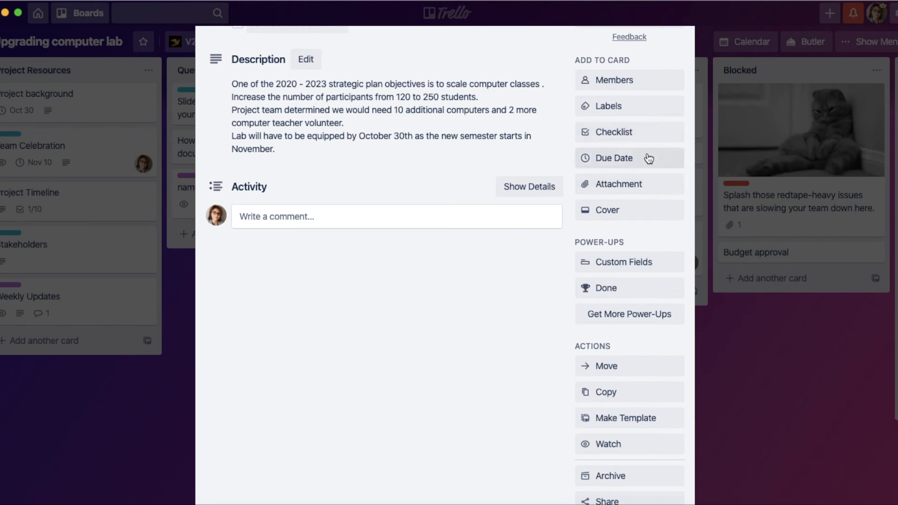
Step: Add a checklist to the "Project background" card and title it "to do items"
click(647, 137)
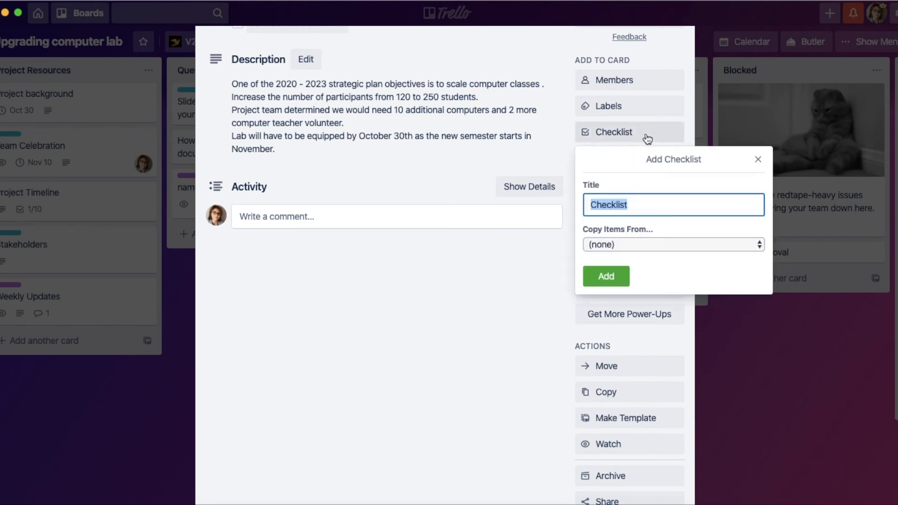
click(607, 277)
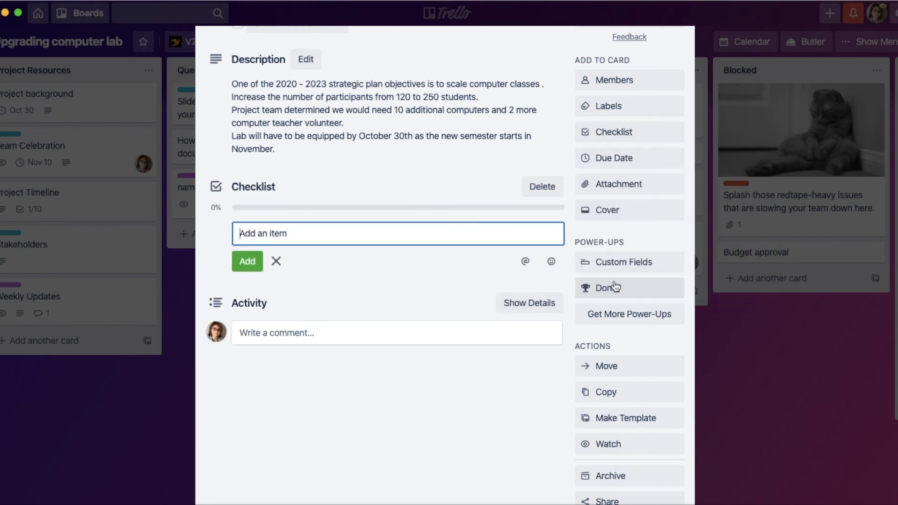
click(263, 188)
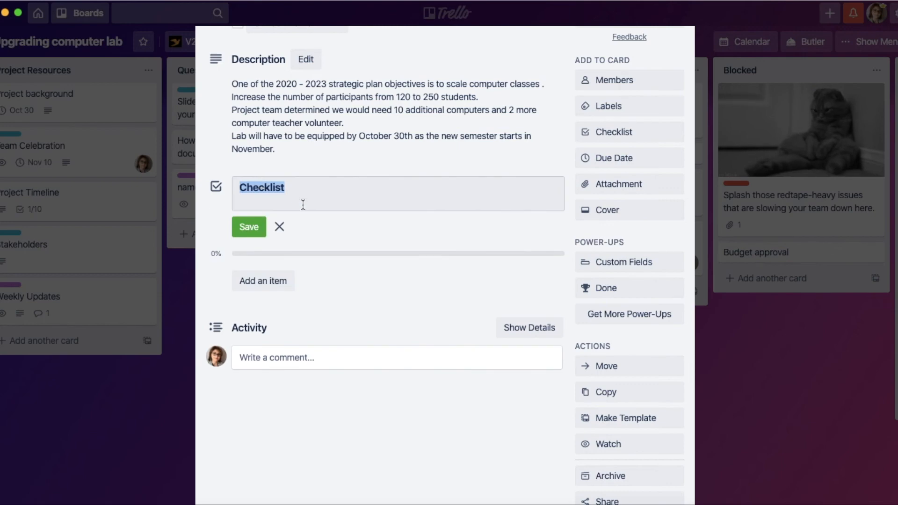
text(to do items)
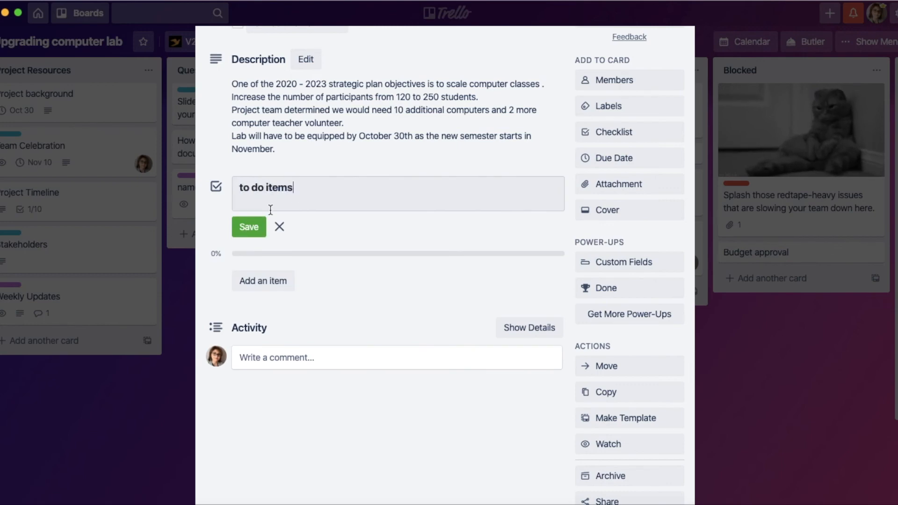
click(249, 227)
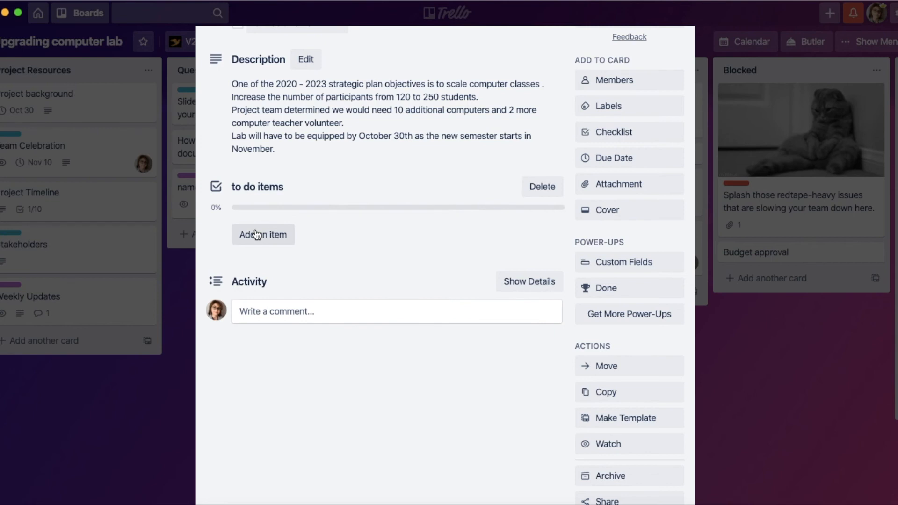
Step: Add "buy cords" and "Call company x" to the "to do items" checklist and mark "buy cords" as complete
click(269, 234)
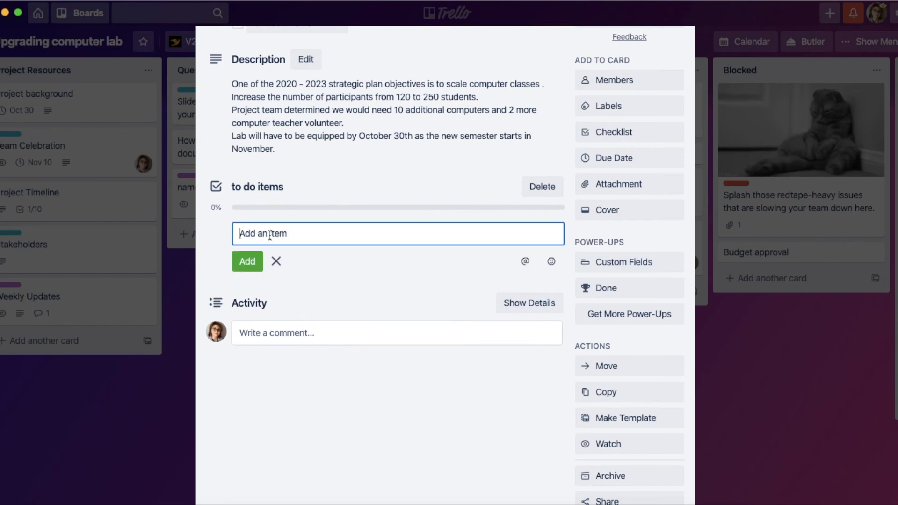
text(buy cords)
click(250, 263)
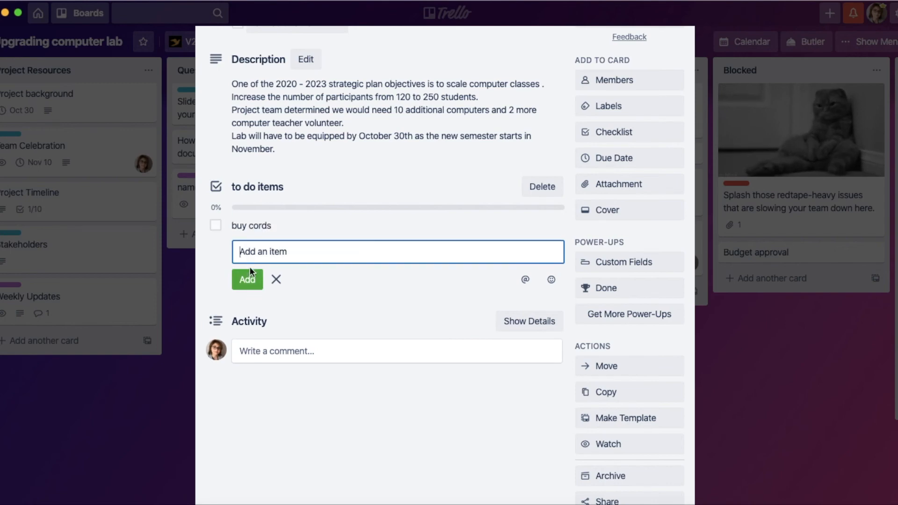
text(Call company x)
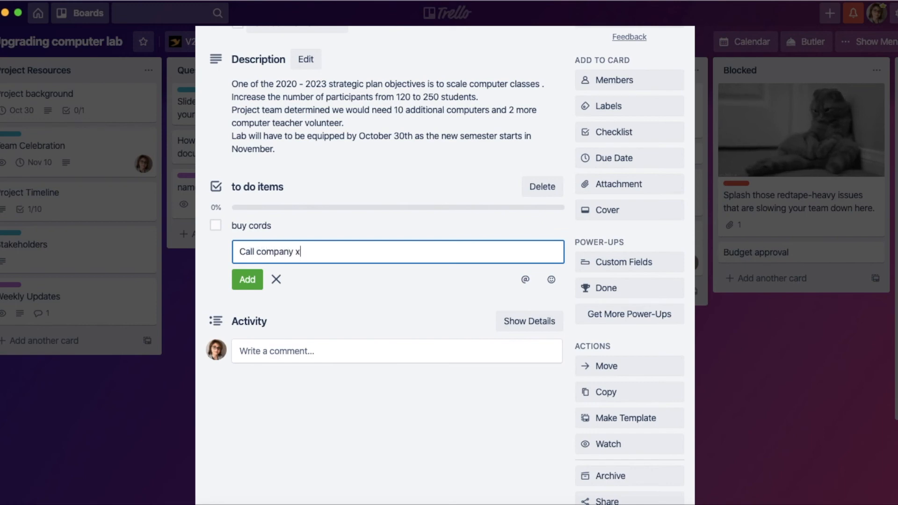
click(243, 279)
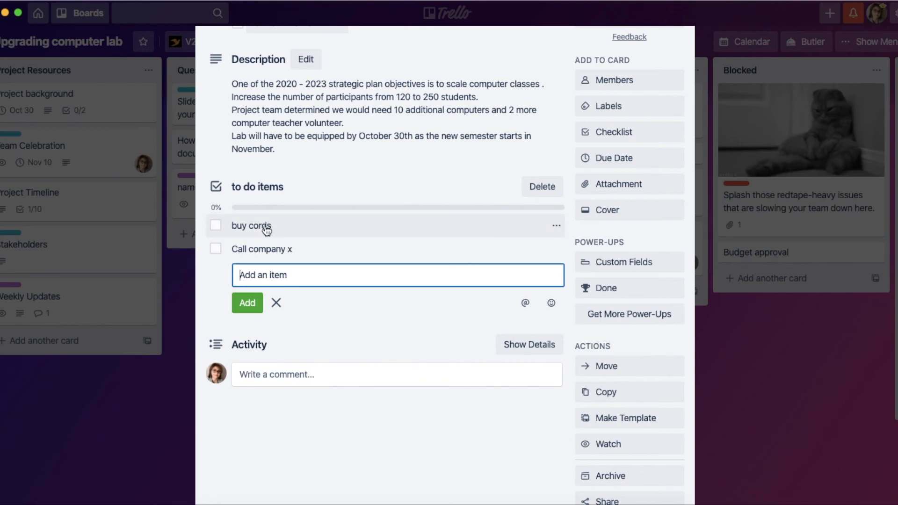
click(215, 226)
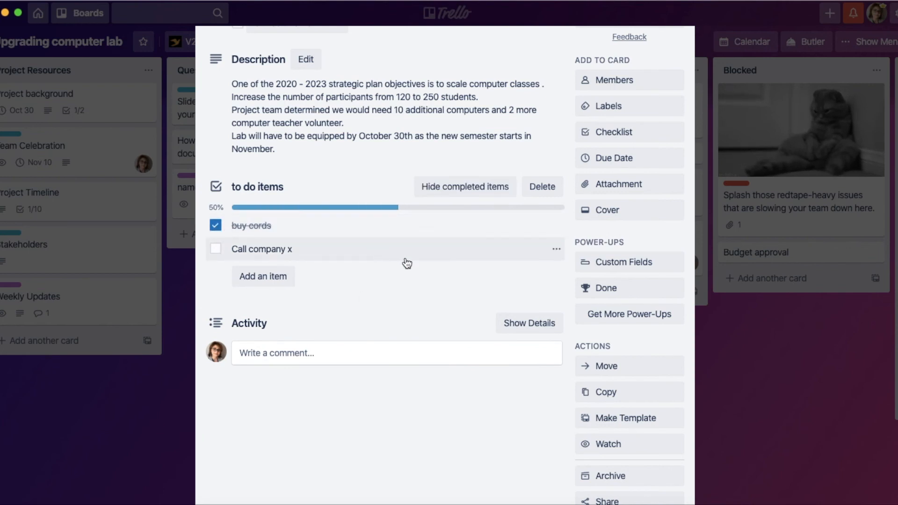
Step: Browse the featured and essential Power-Ups available for the board, and return to the card
scroll(639, 340, down, 2)
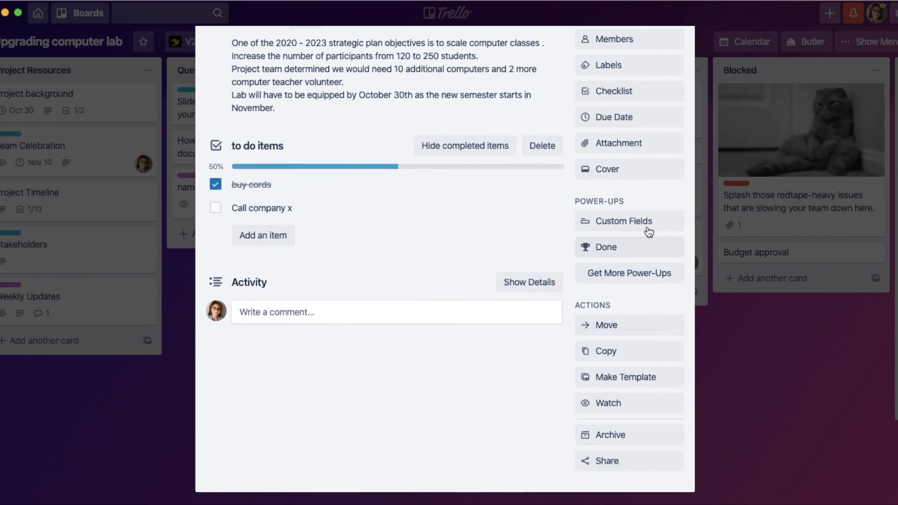
click(637, 277)
scroll(620, 276, down, 1)
scroll(619, 275, down, 8)
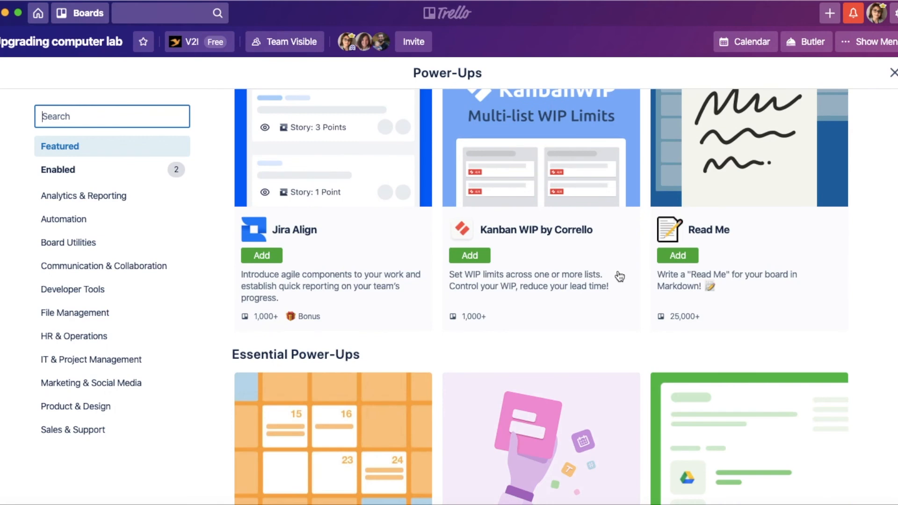
scroll(620, 277, down, 8)
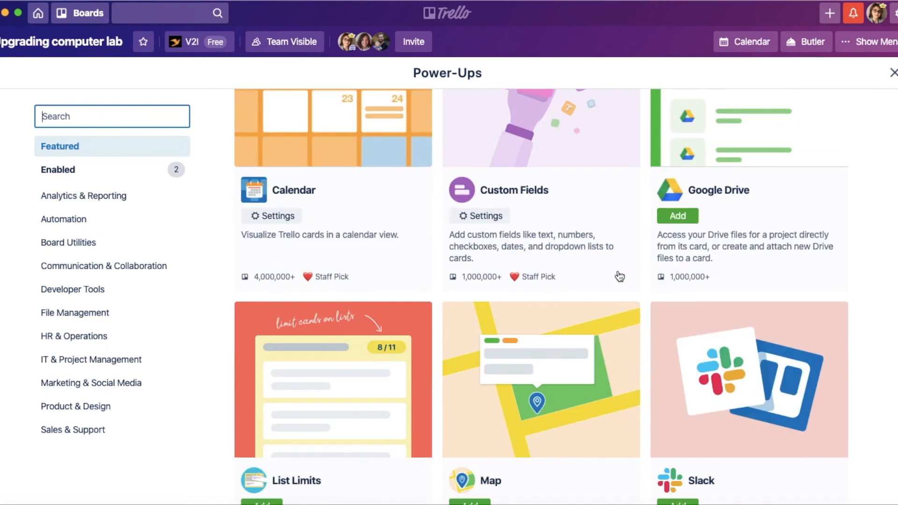
scroll(619, 276, up, 1)
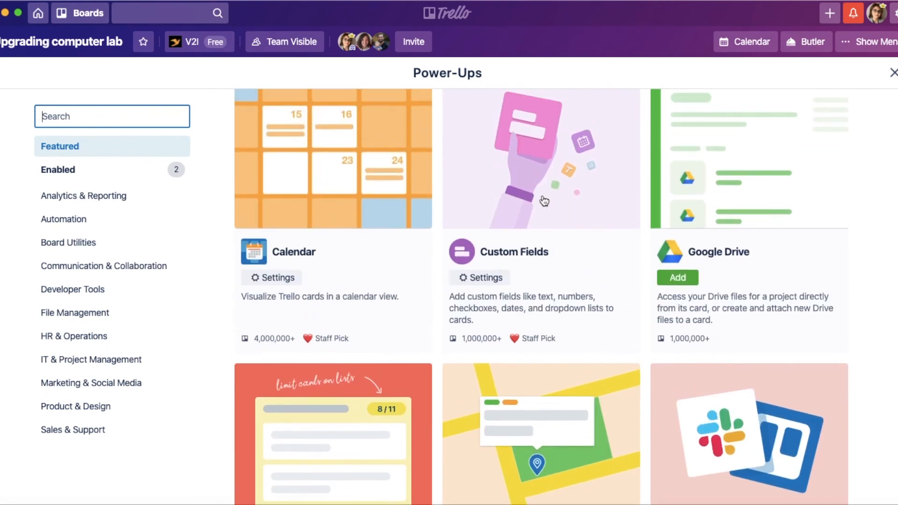
scroll(544, 201, down, 5)
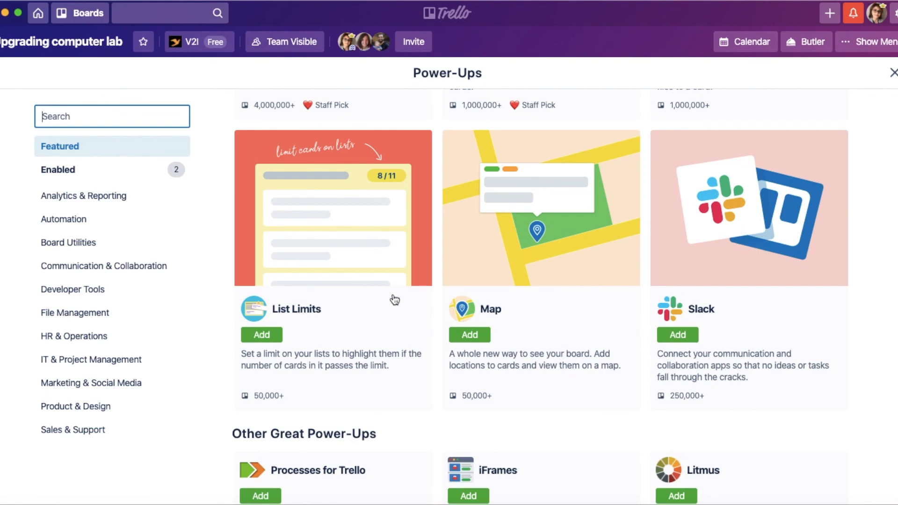
scroll(395, 300, up, 10)
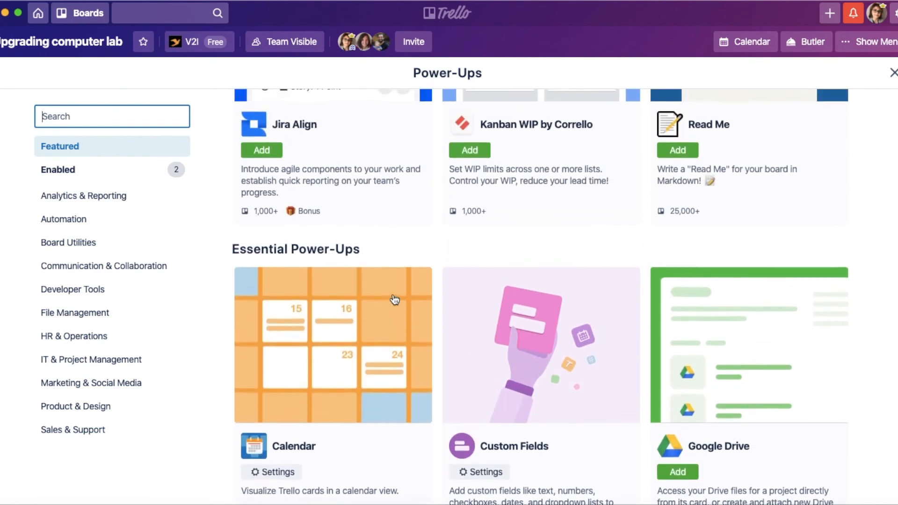
scroll(395, 299, up, 10)
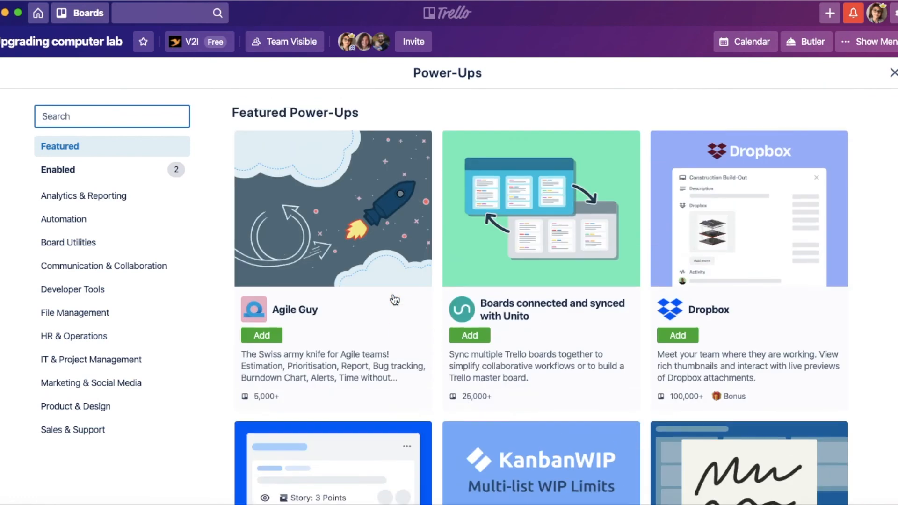
click(893, 74)
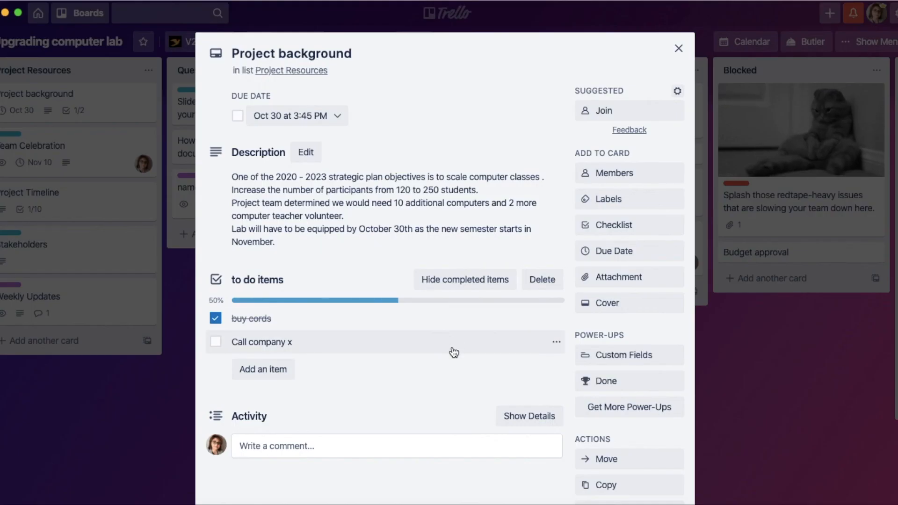
Step: Look over the "Project background" card's checklist and remaining actions, and close the card
scroll(453, 352, down, 1)
scroll(452, 348, down, 3)
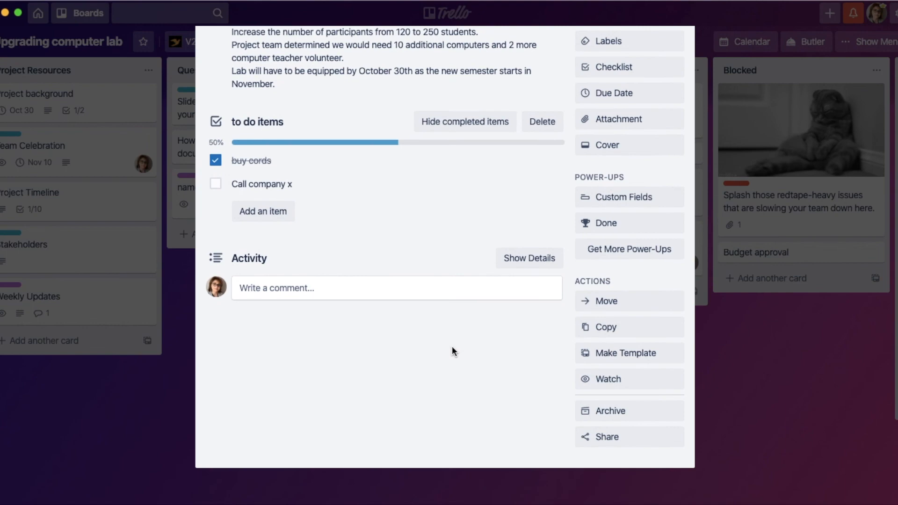
scroll(452, 350, up, 5)
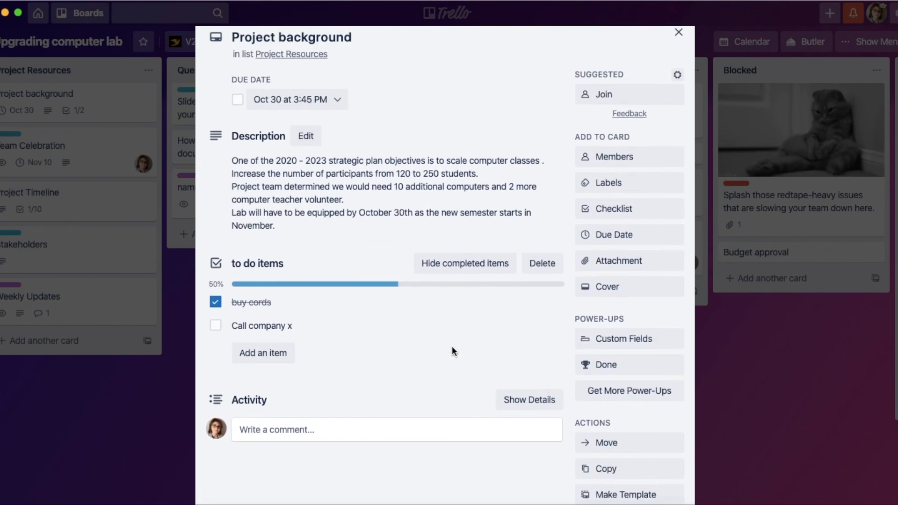
scroll(452, 351, up, 1)
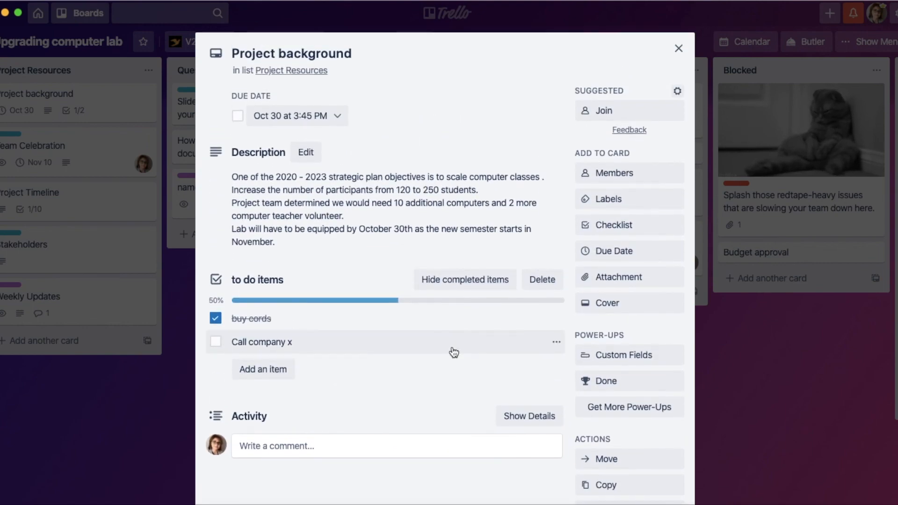
click(678, 49)
Step: Browse the board's remaining lists through Done and Training to Concluded Items
scroll(585, 353, right, 5)
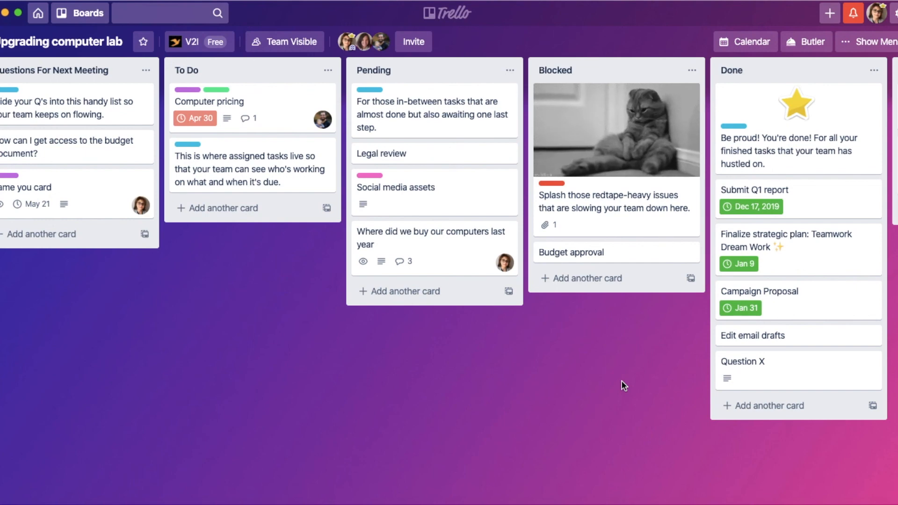
scroll(624, 385, right, 5)
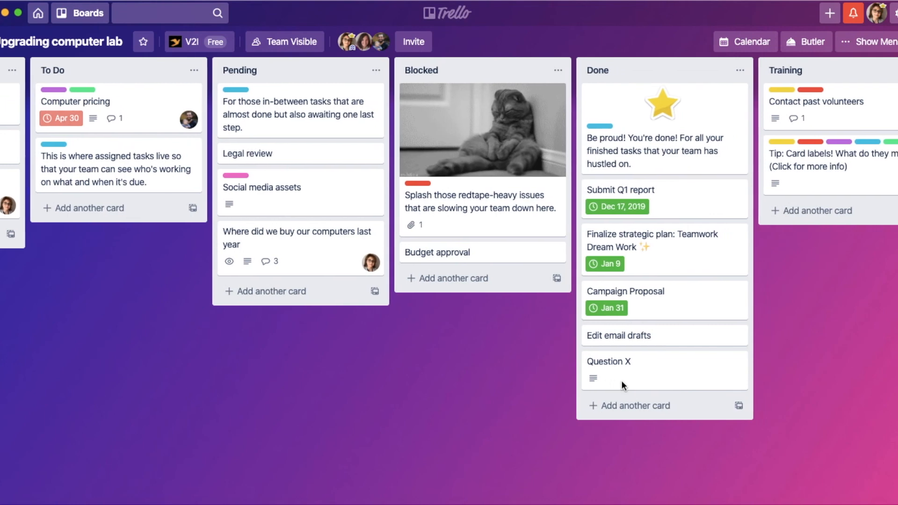
scroll(624, 385, right, 3)
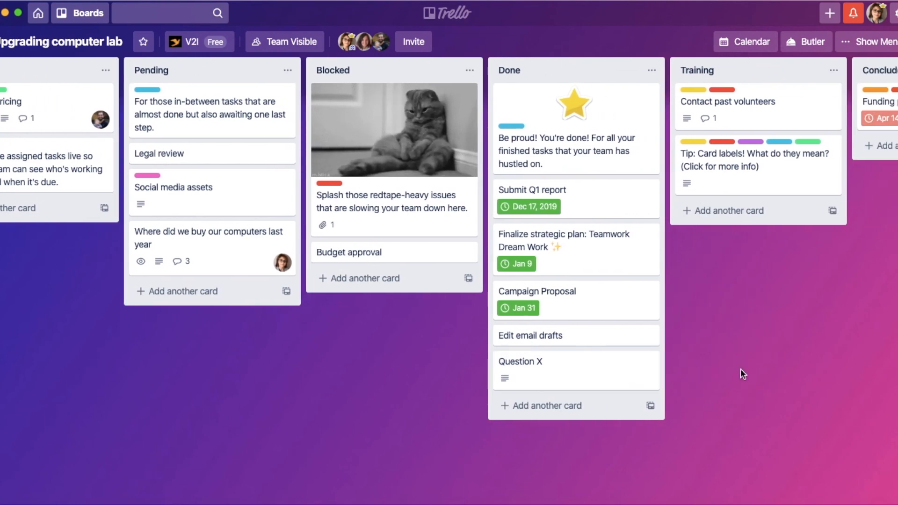
scroll(740, 370, right, 2)
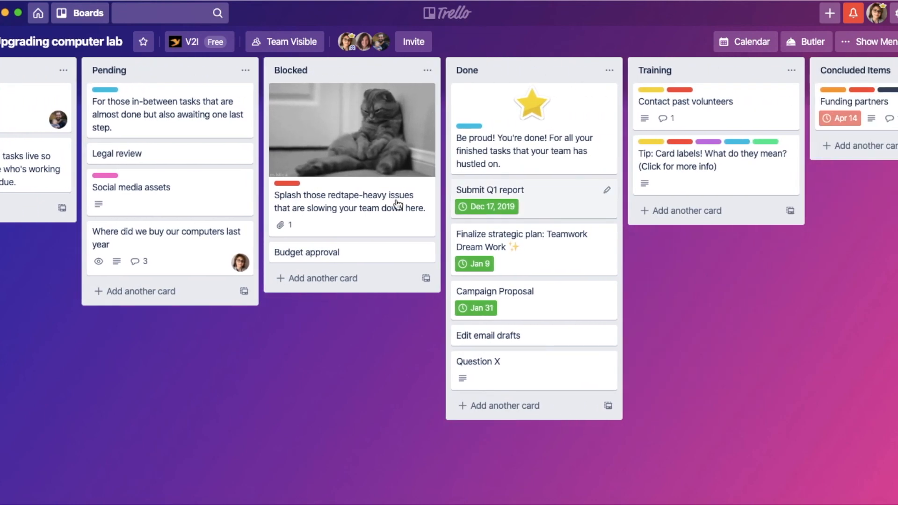